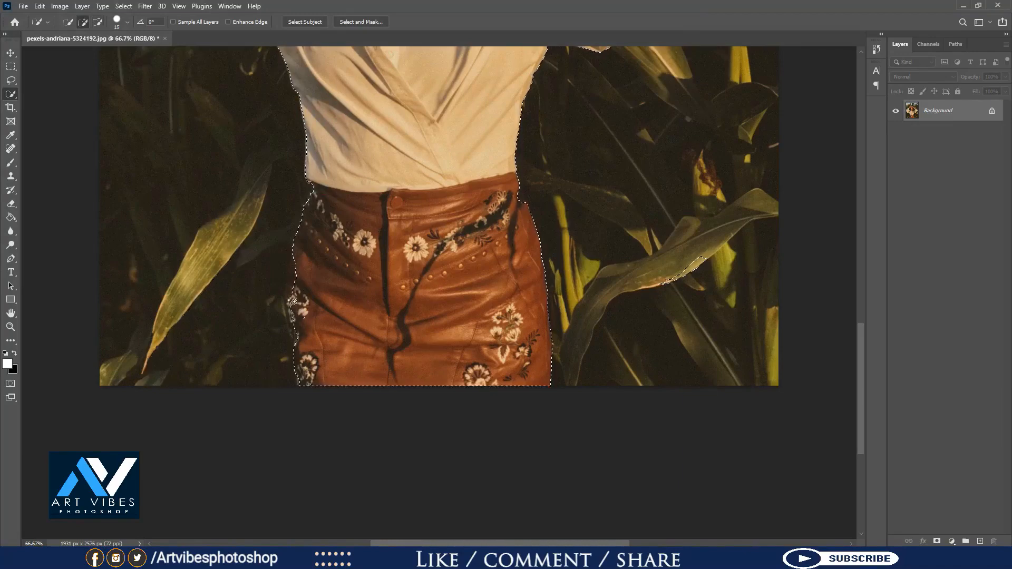
# Add the skirt's left edge and the shaded hat brim beneath the raised hand to the woman's quick selection, using a smaller brush
pyautogui.moveTo(296, 310); pyautogui.dragTo(292, 321)
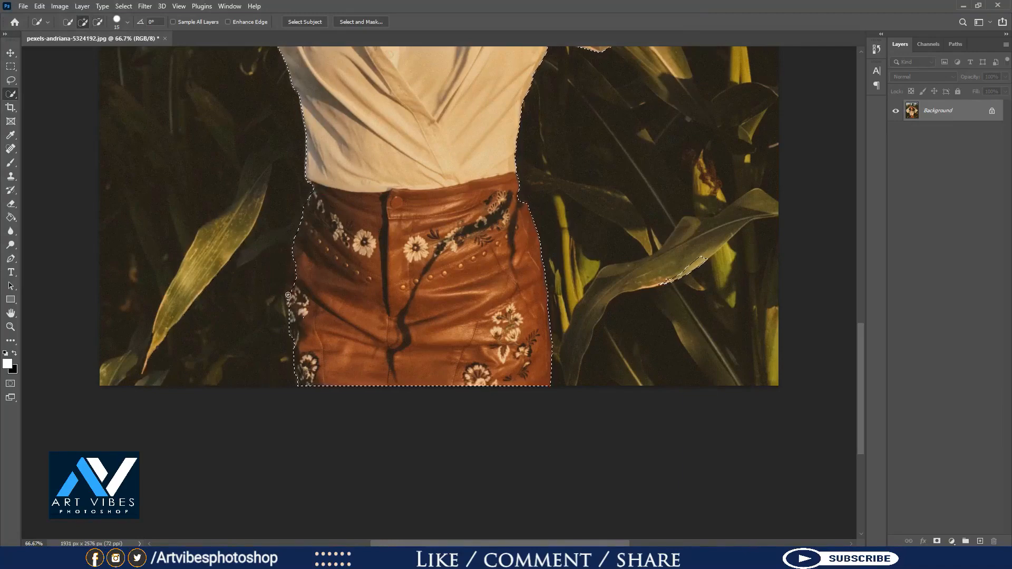
pyautogui.scroll(8, 506, 263)
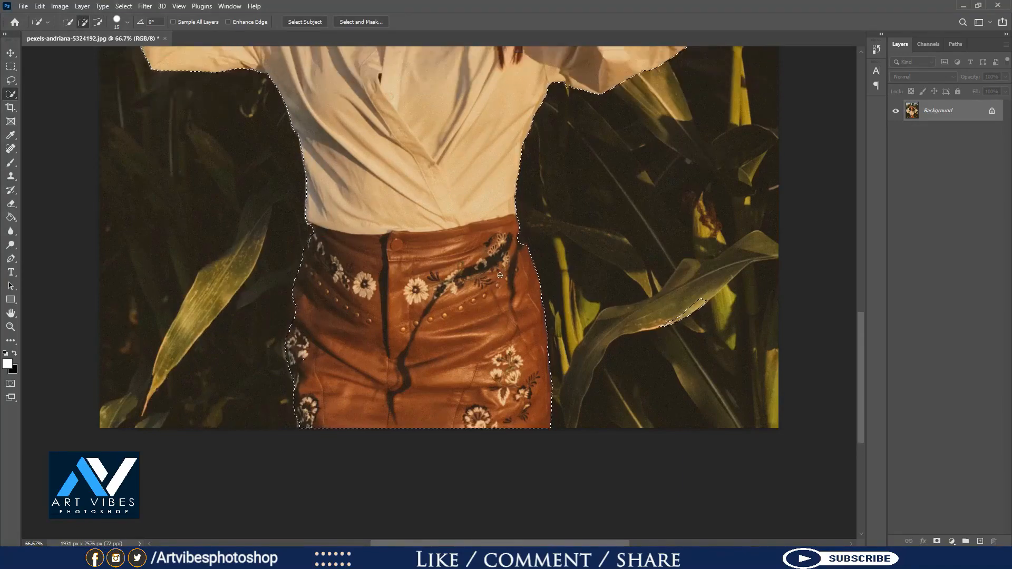
pyautogui.scroll(10, 505, 263)
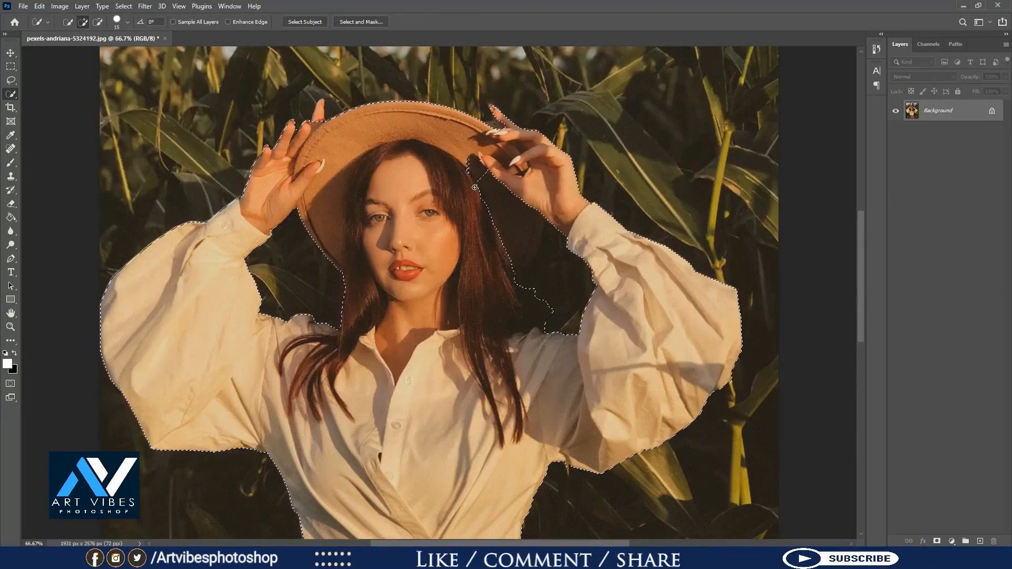
pyautogui.moveTo(475, 187); pyautogui.dragTo(492, 173)
pyautogui.press('[')
pyautogui.press('[')
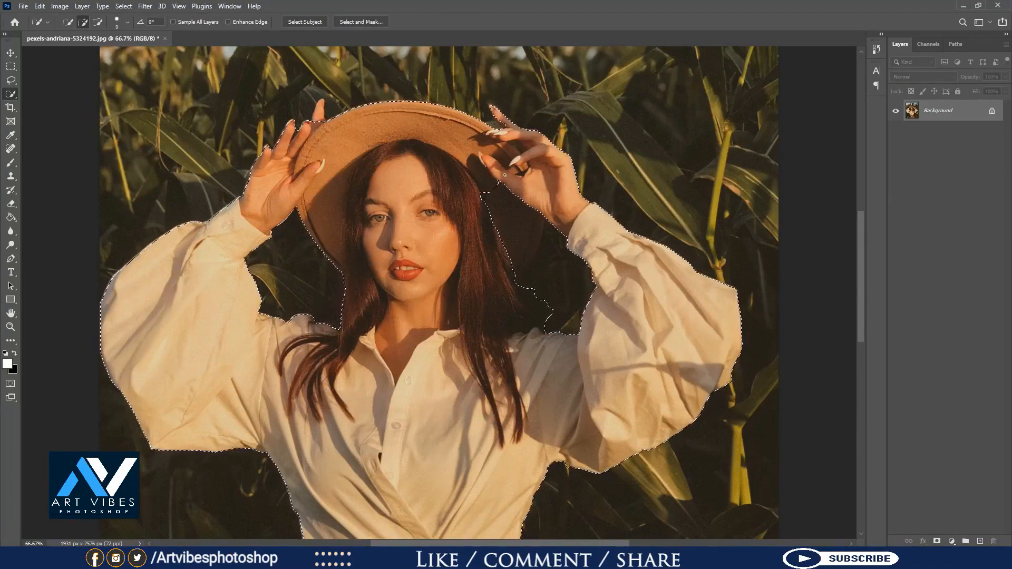
pyautogui.moveTo(505, 175); pyautogui.dragTo(508, 211)
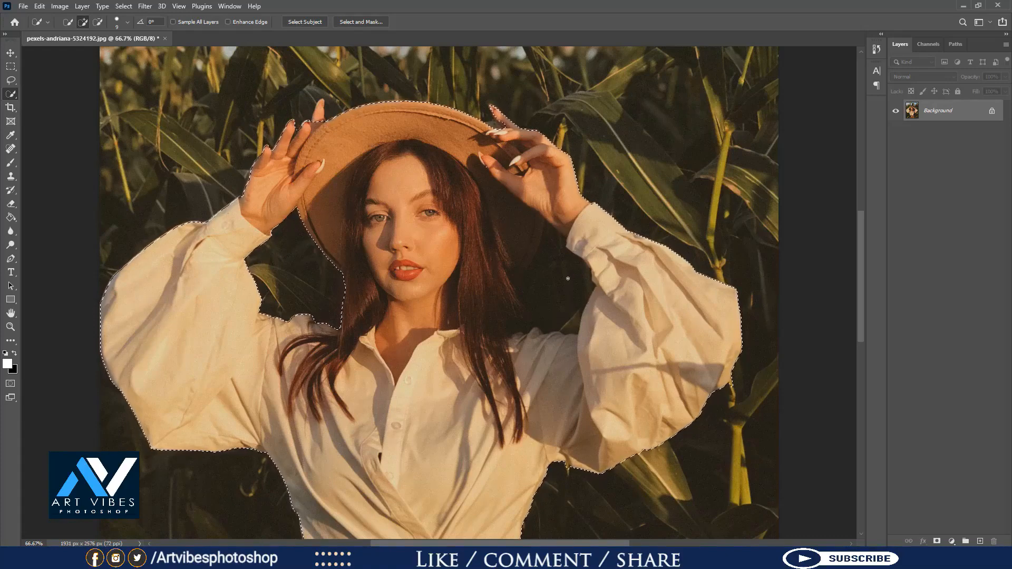
# Subtract the dark background gap between the hat, hair and right-hand sleeve from the quick selection
pyautogui.press('alt')
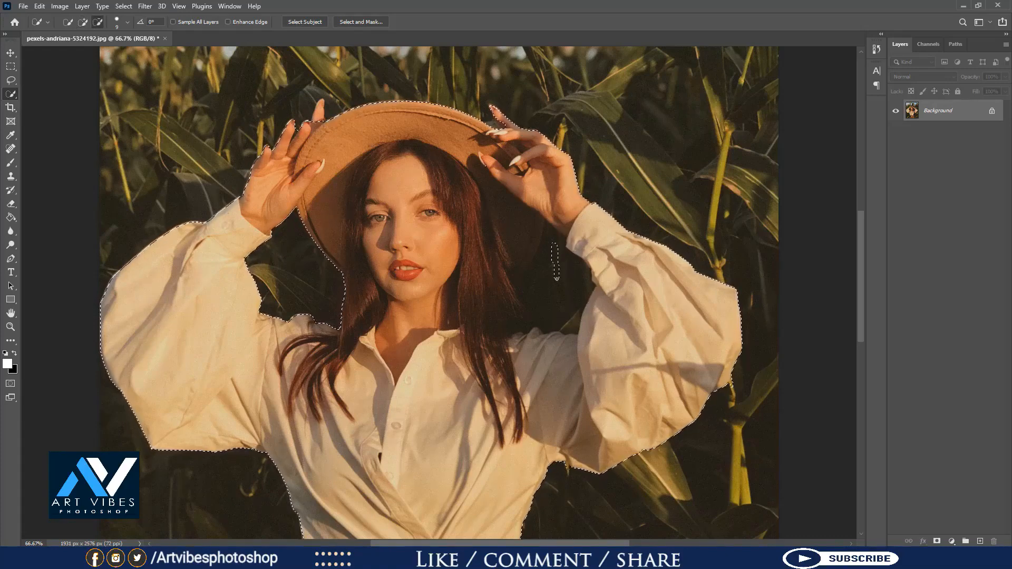
pyautogui.moveTo(549, 307); pyautogui.dragTo(552, 250)
pyautogui.moveTo(562, 301); pyautogui.dragTo(556, 316)
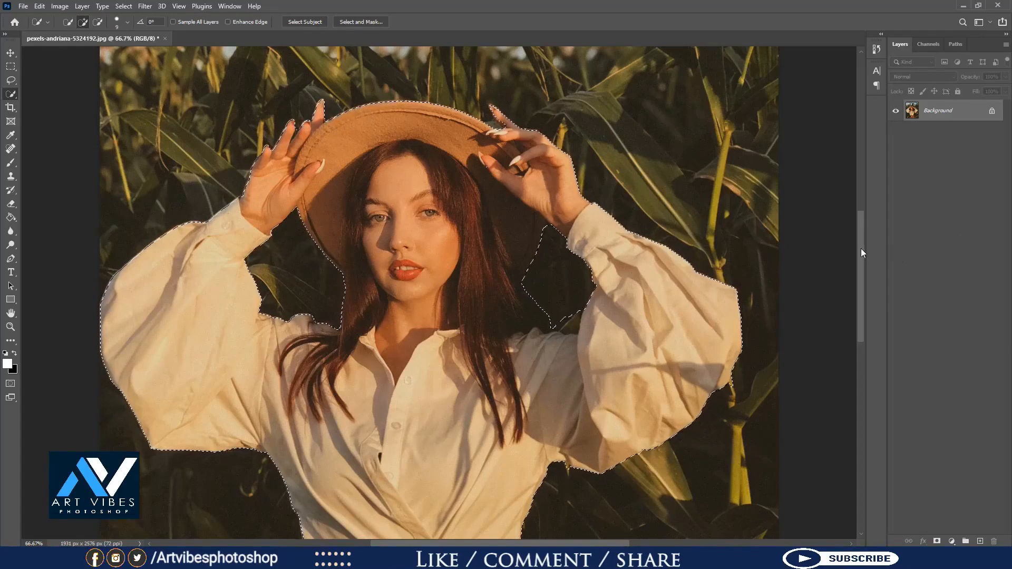
# Check the whole figure's selection edges with the Quick Mask overlay, then return to the normal selection
pyautogui.moveTo(861, 248); pyautogui.dragTo(867, 277)
pyautogui.hotkey('ctrl', '0')
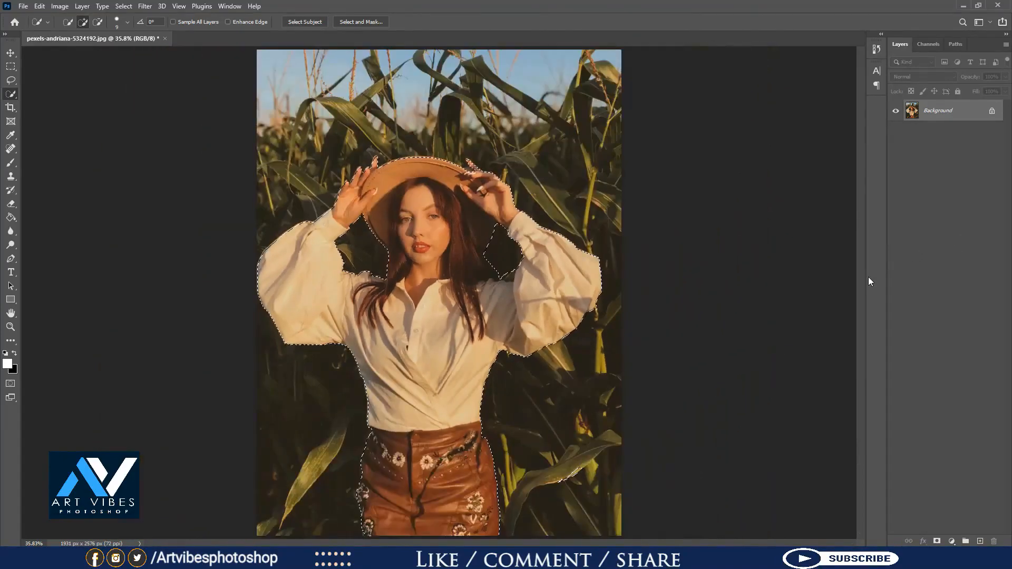
pyautogui.press('q')
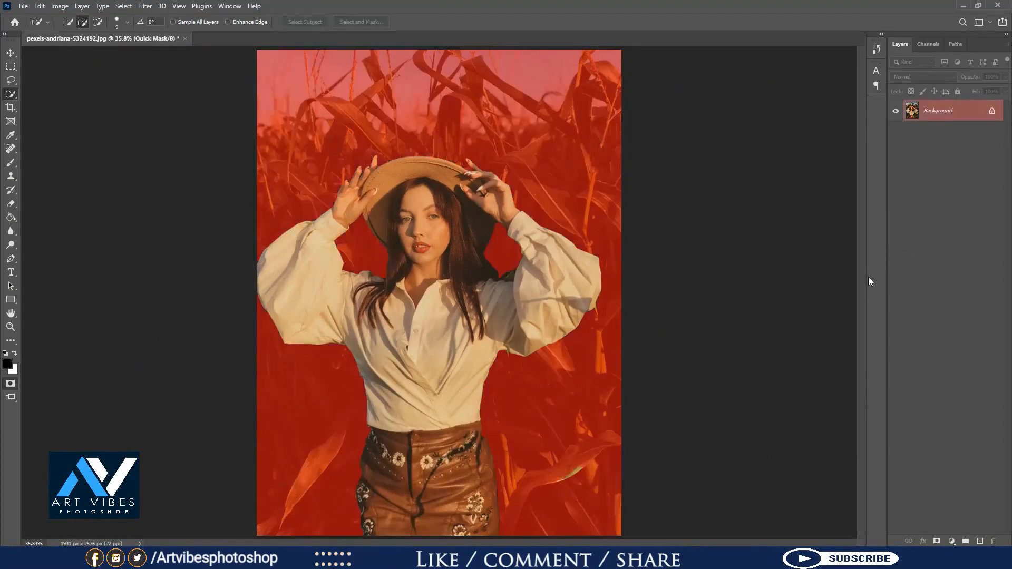
pyautogui.press('q')
pyautogui.press('q')
pyautogui.press('q')
# Output the selection through Select and Mask as a New Layer with Layer Mask
pyautogui.click(123, 5)
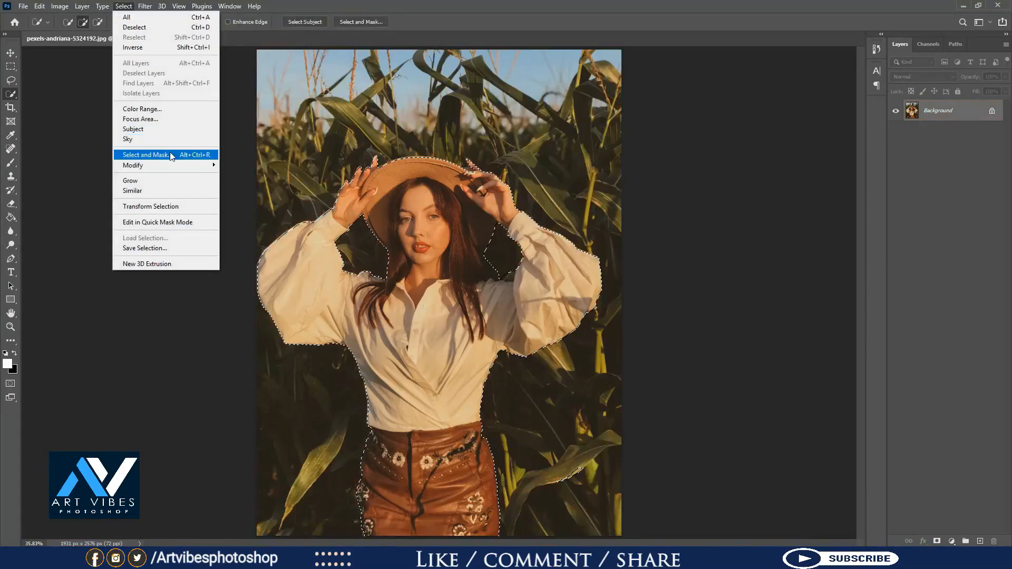
pyautogui.click(174, 156)
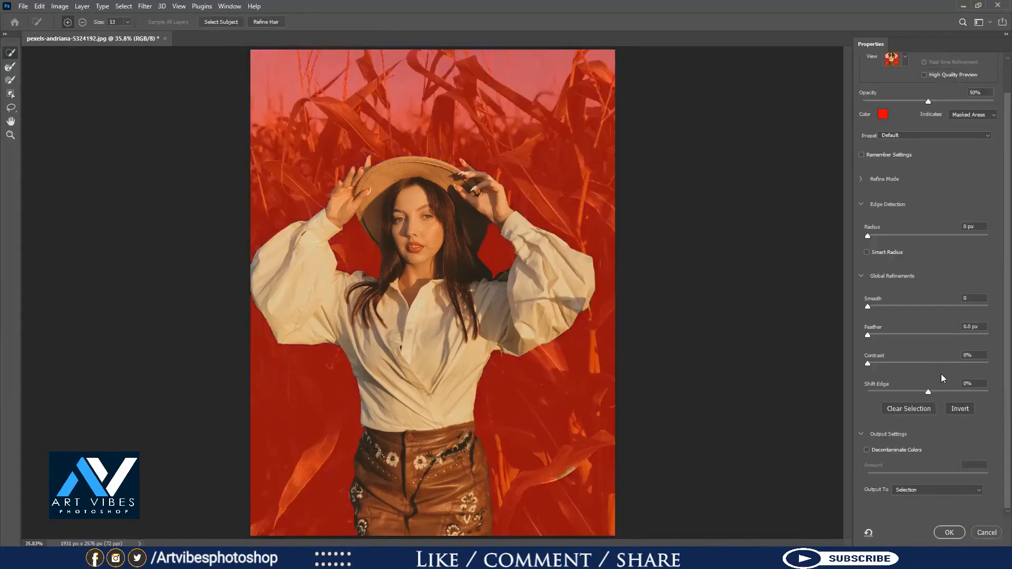
pyautogui.click(970, 491)
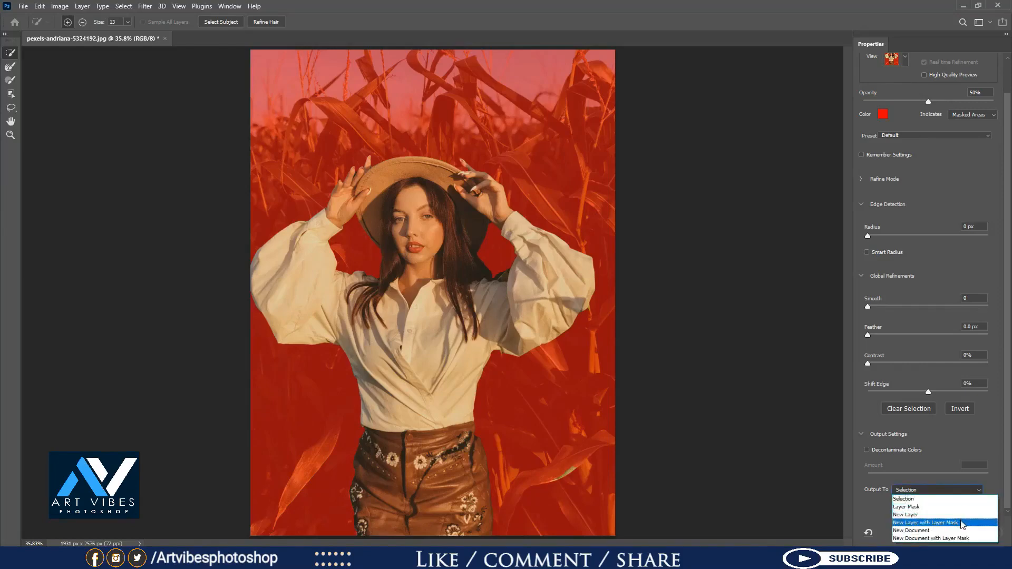
pyautogui.click(960, 520)
pyautogui.click(951, 531)
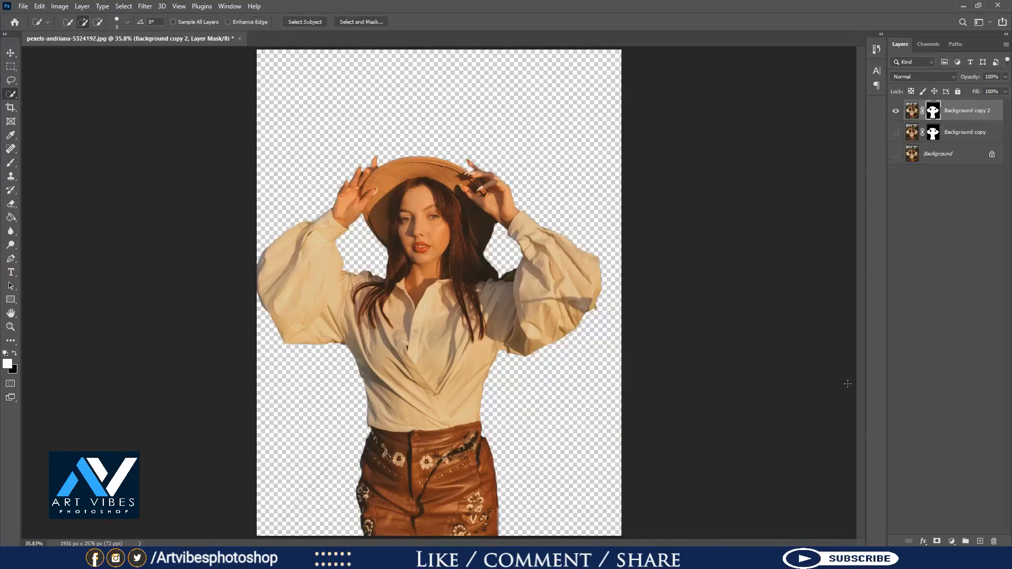
# Activate the Move tool and open the desert photo pexels-amine-m'siouri-2097442.jpg as the new background
pyautogui.press('v')
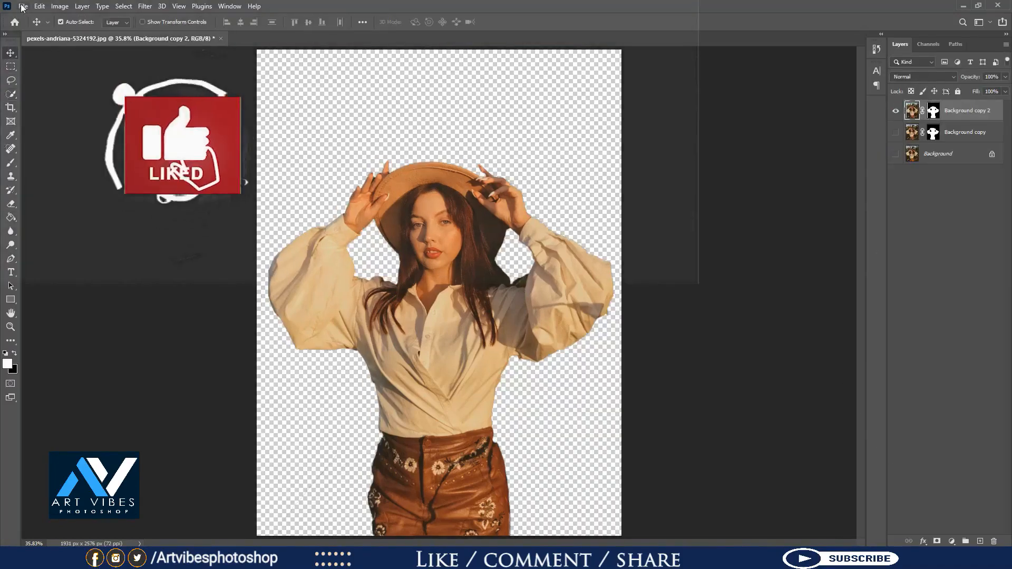
pyautogui.click(22, 6)
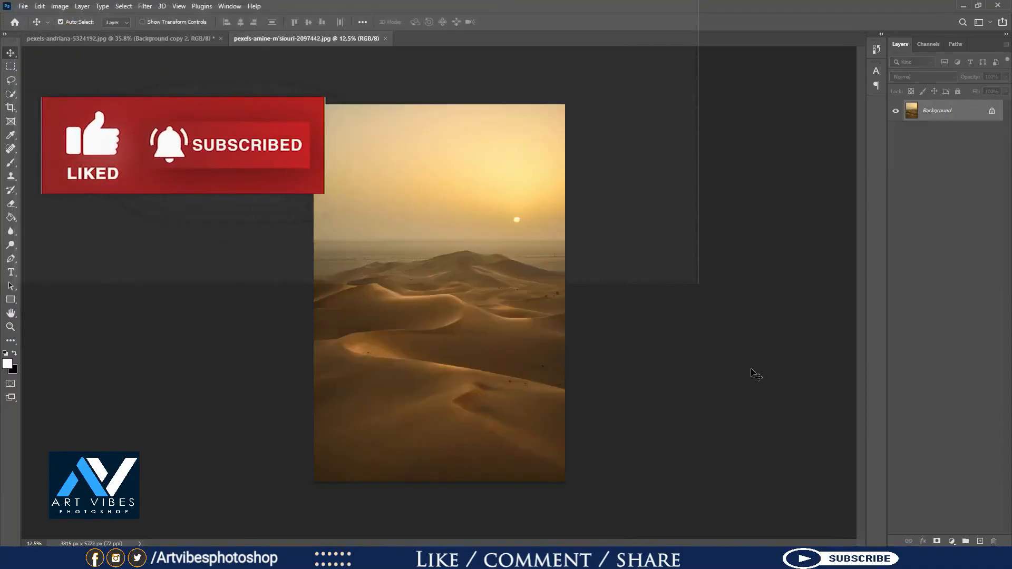
pyautogui.hotkey('ctrl', '0')
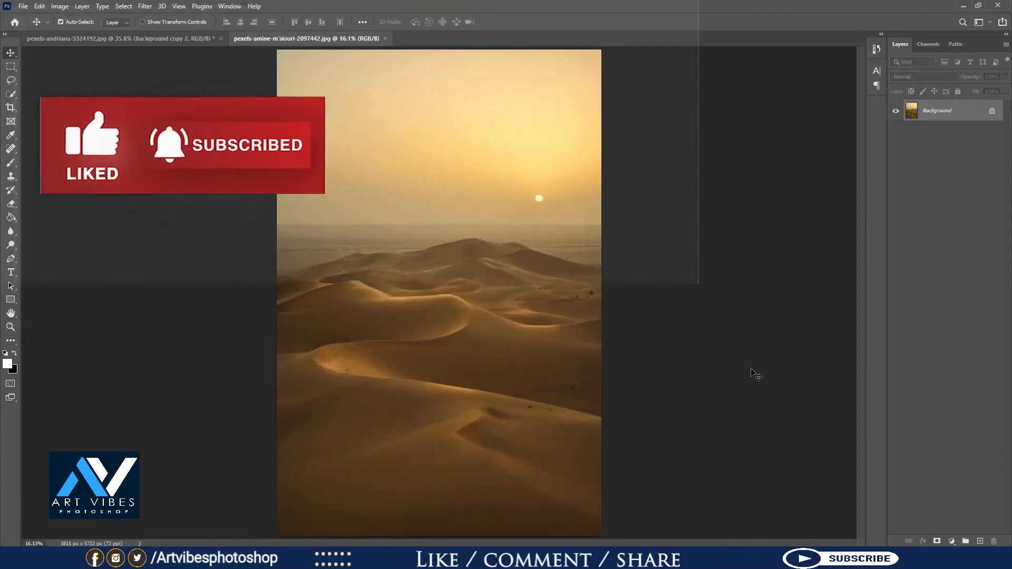
# Copy the masked woman layer from the portrait document into the desert photo
pyautogui.click(132, 37)
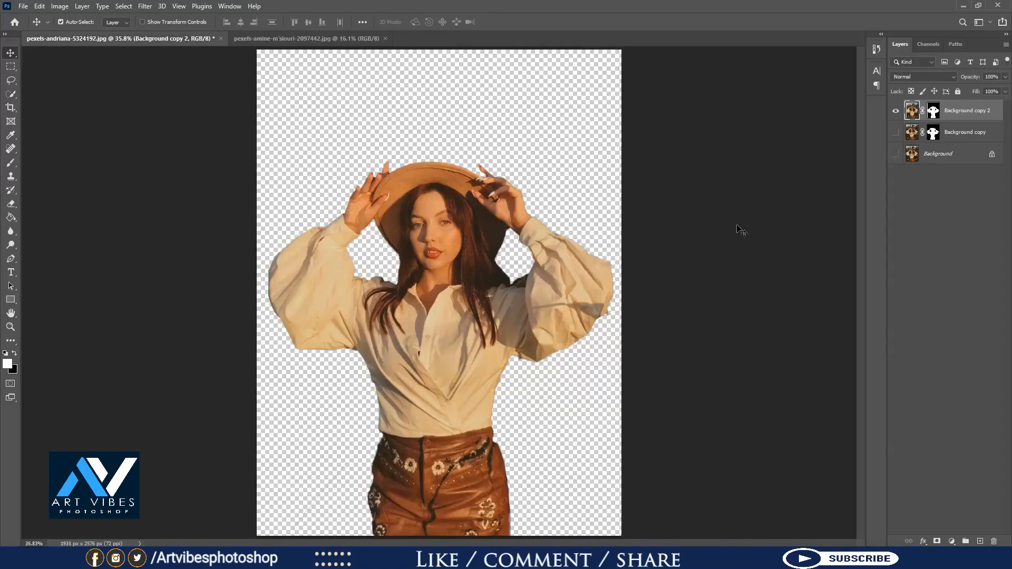
pyautogui.moveTo(462, 191); pyautogui.dragTo(393, 263)
pyautogui.hotkey('ctrl', '-')
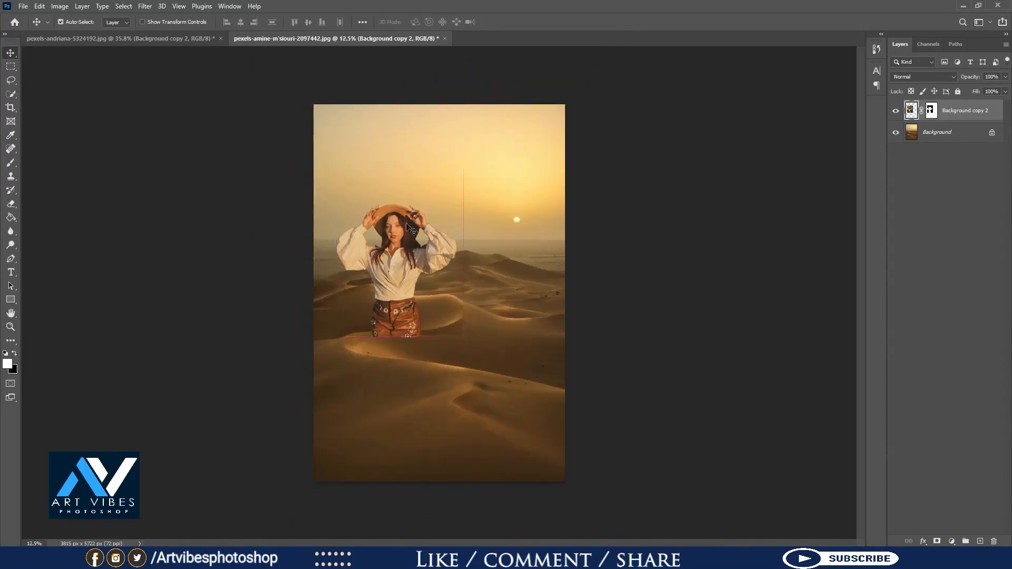
# Scale the woman up to about 205% so she spans the desert photo's width and reaches its lower edge
pyautogui.press('ctrl')
pyautogui.hotkey('ctrl', 't')
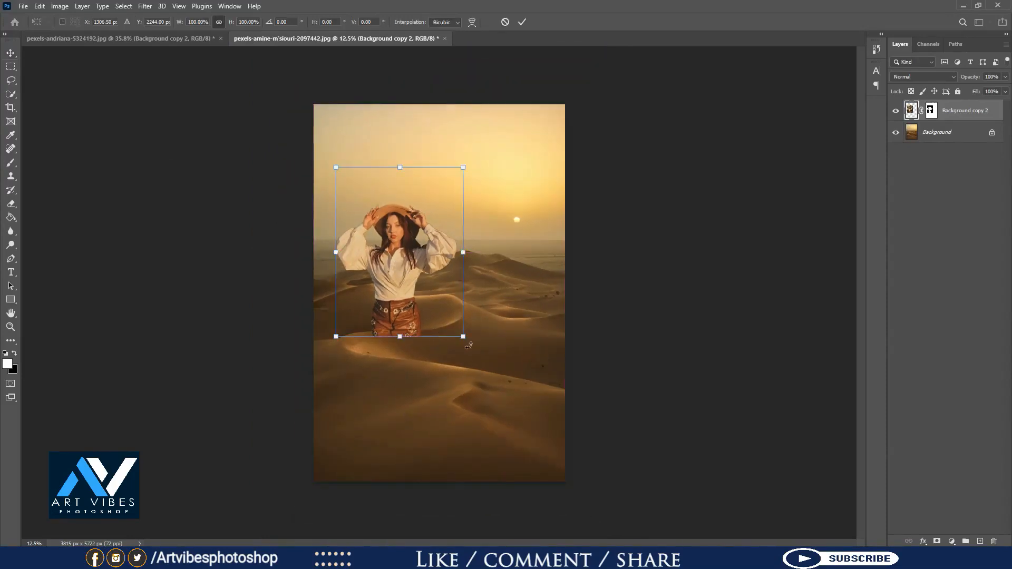
pyautogui.moveTo(462, 341); pyautogui.dragTo(566, 490)
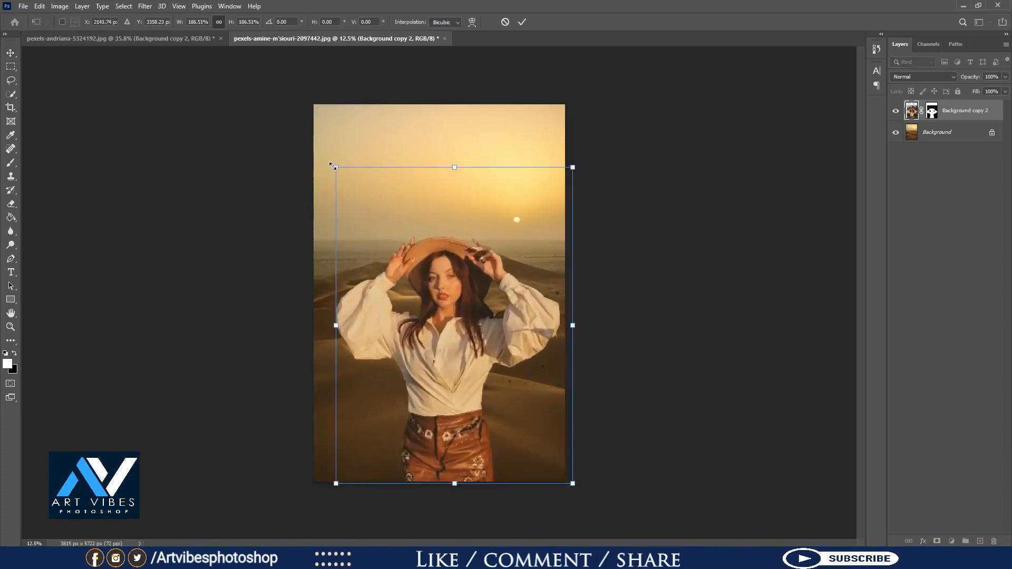
pyautogui.moveTo(333, 166); pyautogui.dragTo(295, 145)
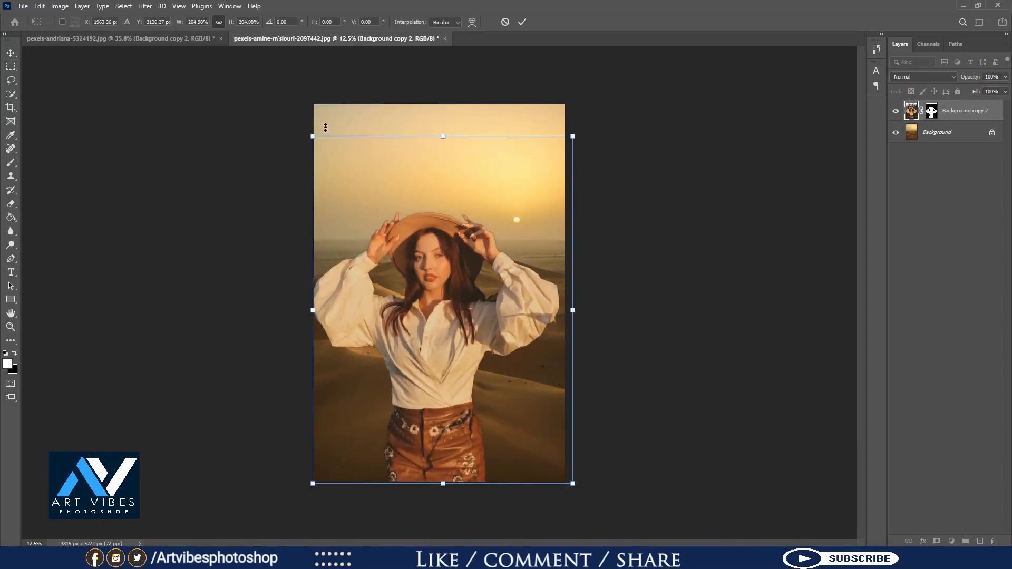
pyautogui.click(521, 22)
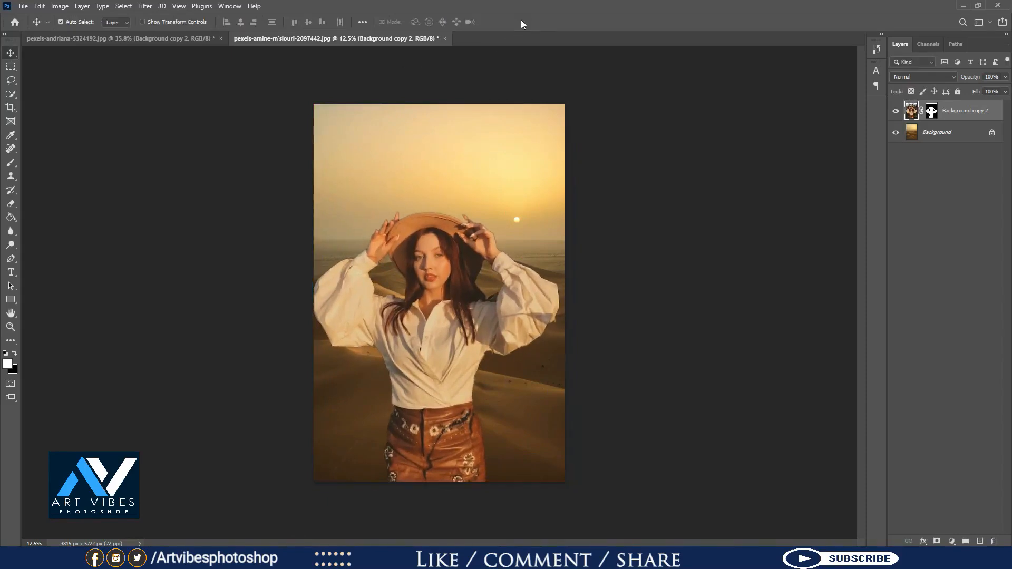
pyautogui.hotkey('ctrl', '0')
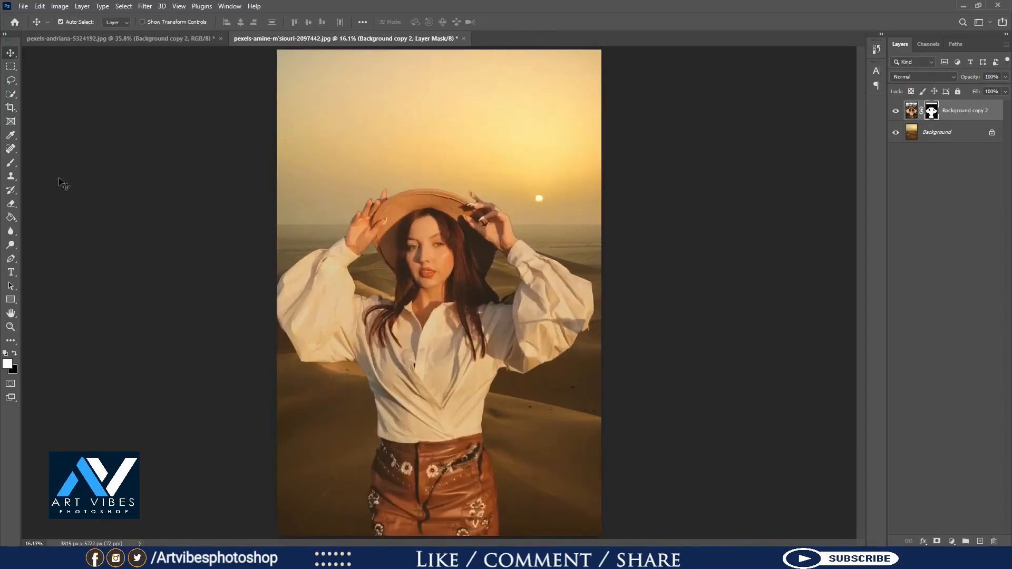
# Create an empty layer above the woman and set up the Brush tool with black as the foreground colour
pyautogui.click(14, 163)
pyautogui.click(15, 354)
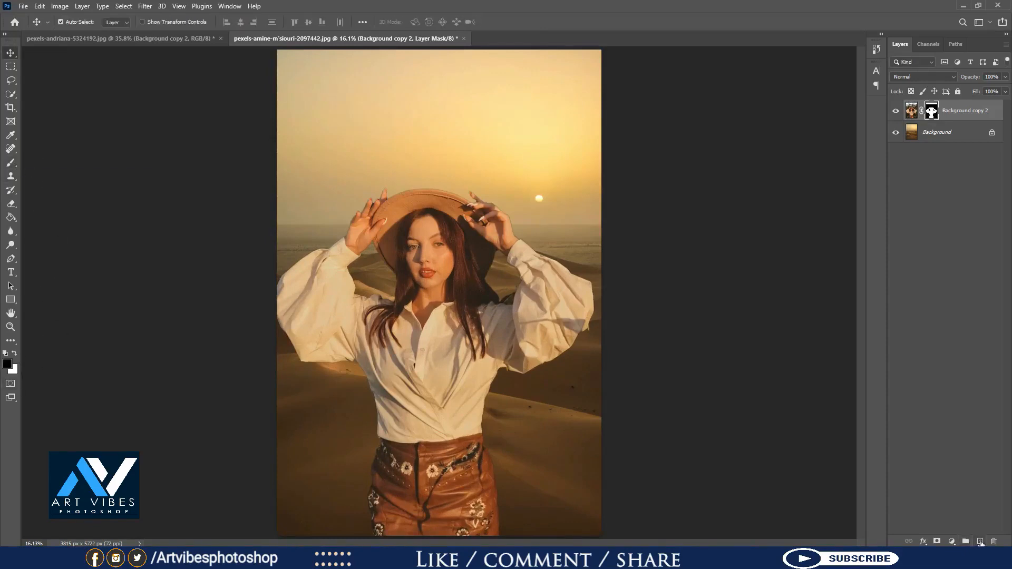
pyautogui.click(979, 541)
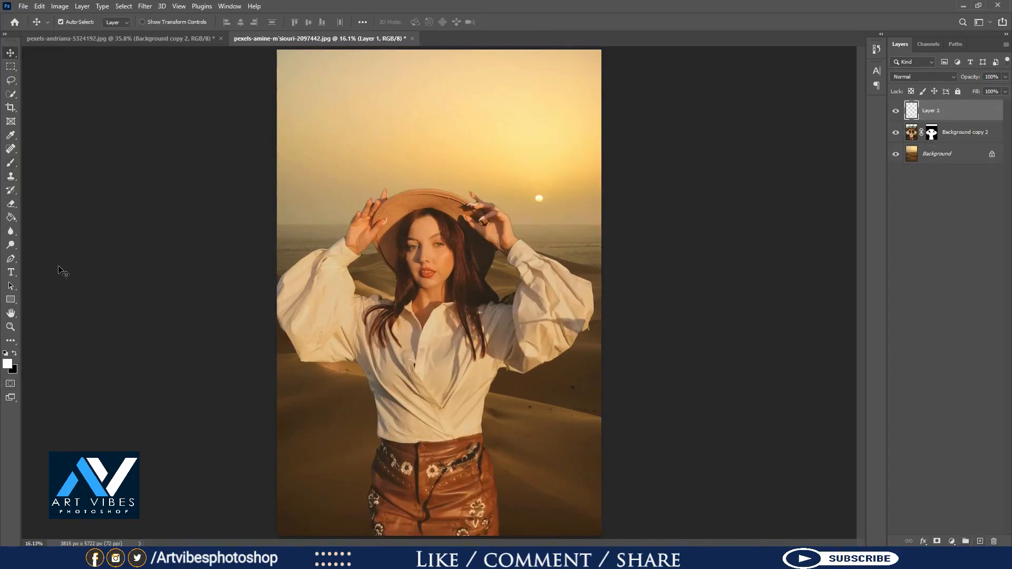
pyautogui.click(15, 354)
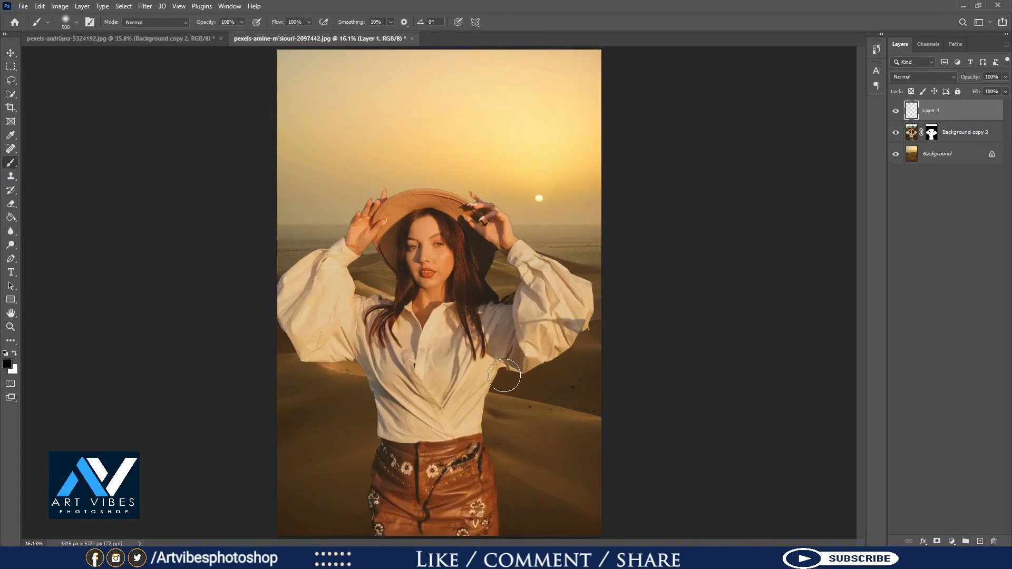
# Paint a black shadow with a 250 px brush down the woman's right-hand side and place its layer beneath her layer
pyautogui.press('[')
pyautogui.press('[')
pyautogui.press('[')
pyautogui.press('[')
pyautogui.press('[')
pyautogui.press('[')
pyautogui.moveTo(504, 371)
pyautogui.mouseDown()
pyautogui.moveTo(487, 417)
pyautogui.moveTo(503, 536)
pyautogui.mouseUp()
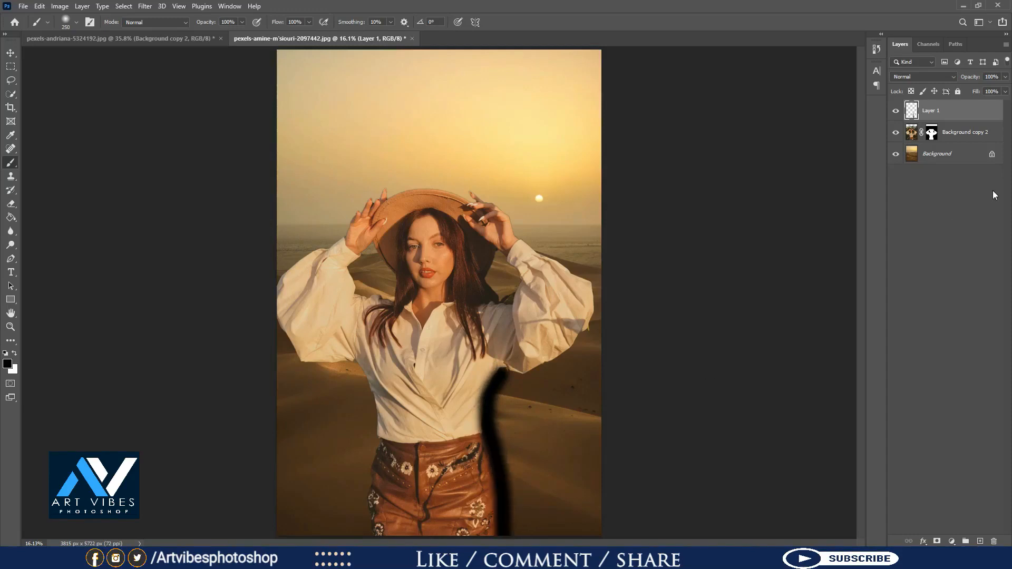
pyautogui.hotkey('ctrl', '[')
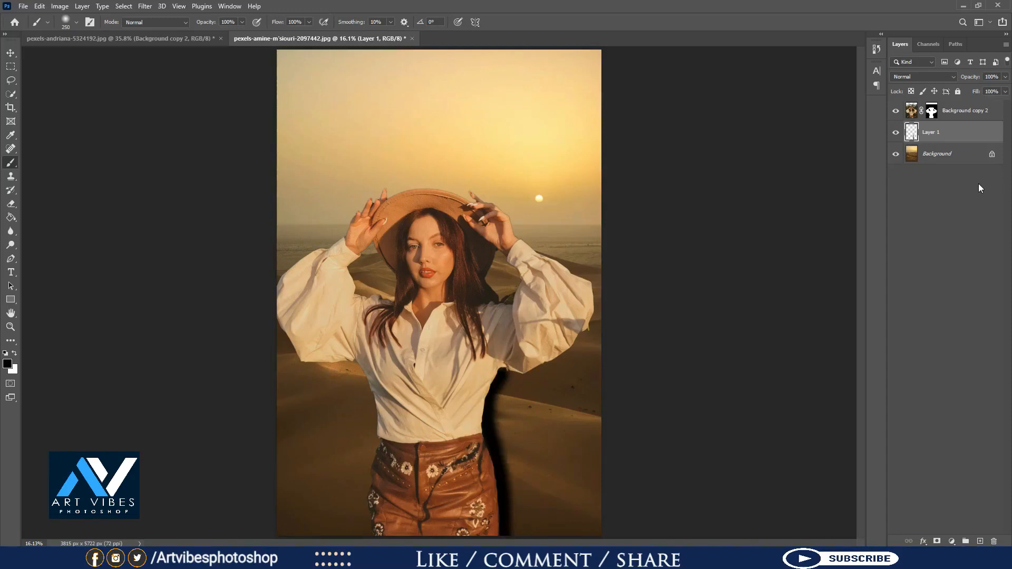
# Set the shadow layer's blend mode to Overlay and its opacity to 48%
pyautogui.click(960, 119)
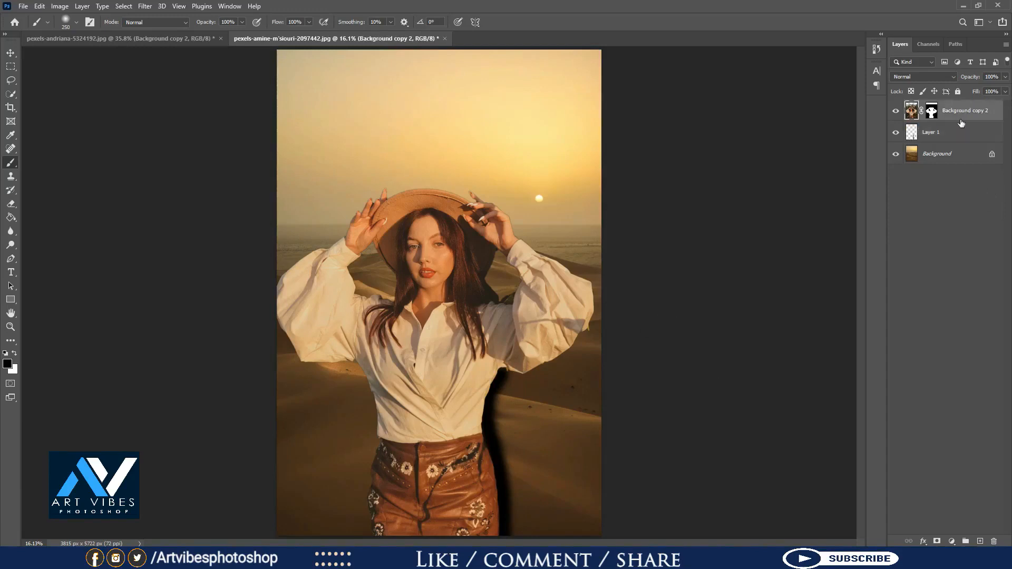
pyautogui.click(964, 132)
pyautogui.click(930, 79)
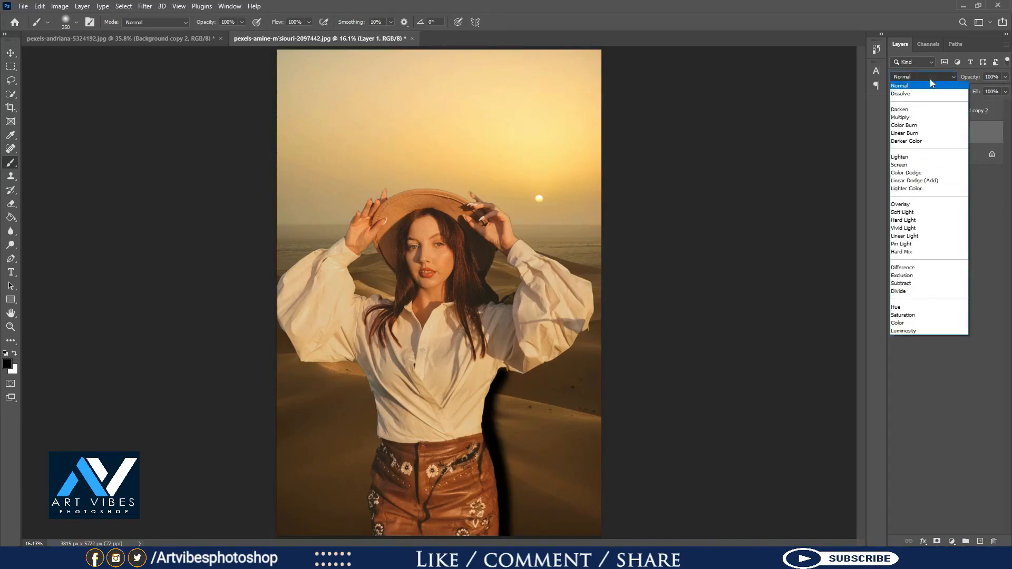
pyautogui.click(908, 205)
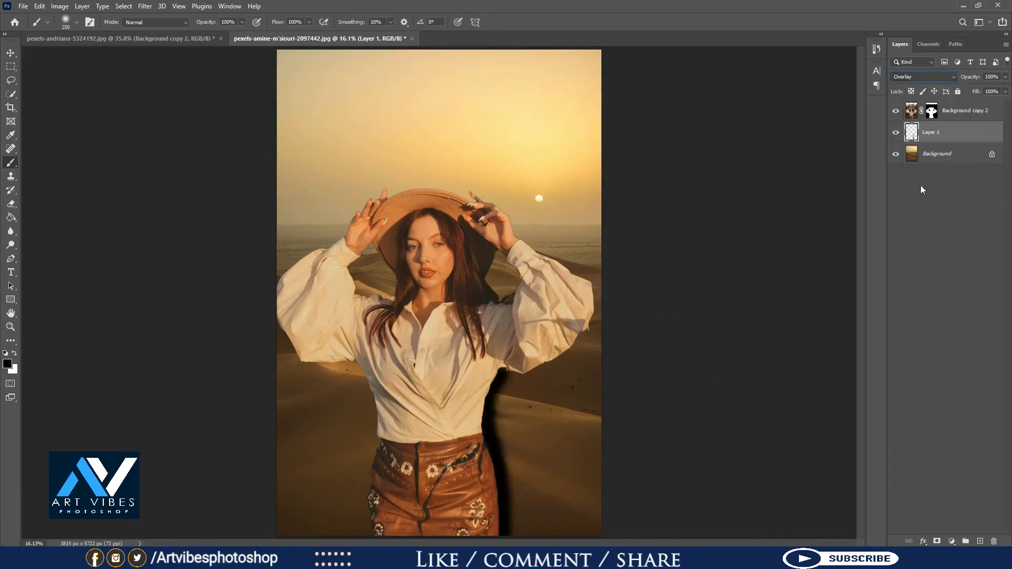
pyautogui.click(1005, 77)
pyautogui.moveTo(1005, 90); pyautogui.dragTo(978, 90)
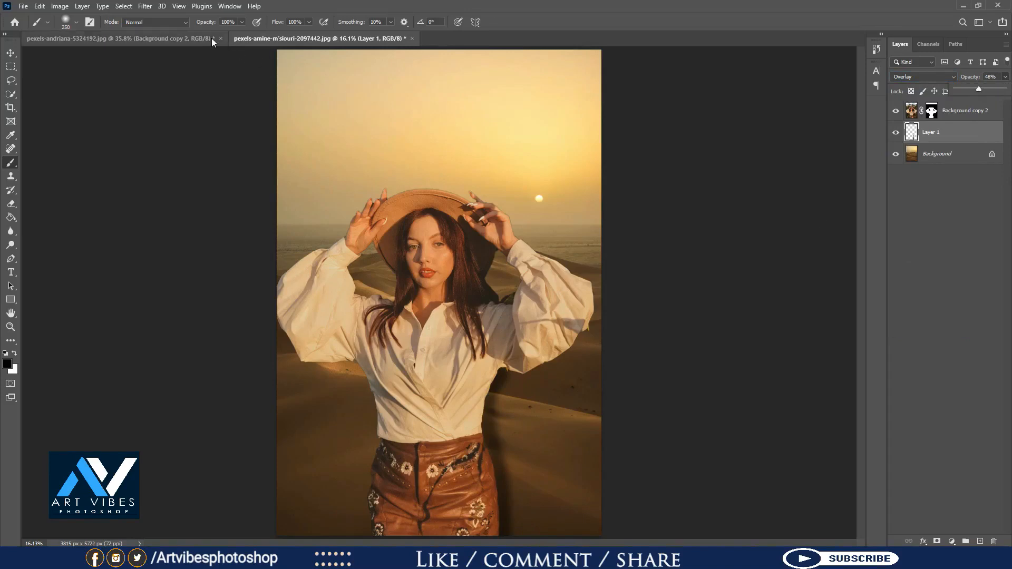
# Soften the shadow layer with a Gaussian Blur of 118.7 pixels radius, checking it in a fully zoomed-out preview
pyautogui.click(145, 6)
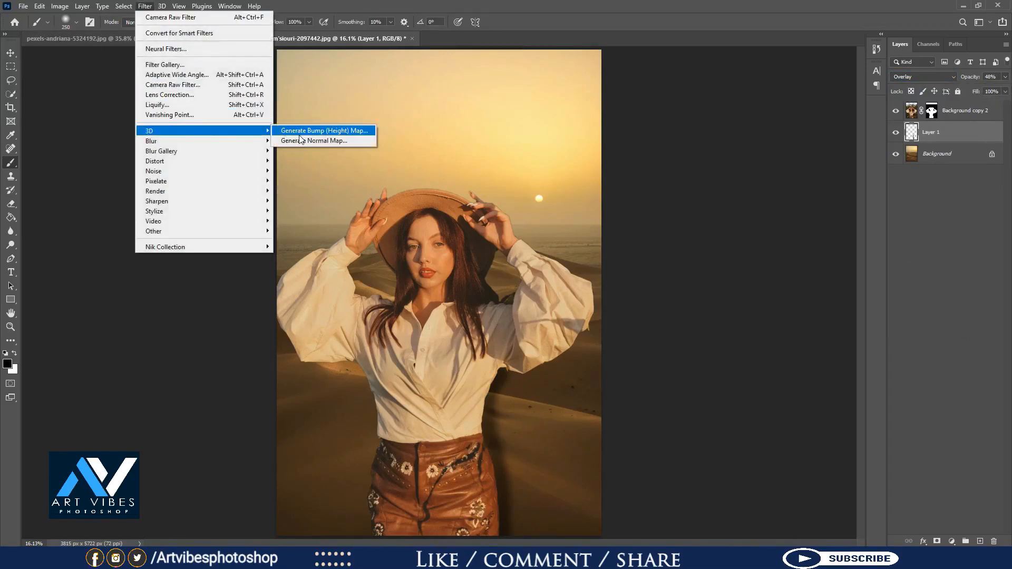
pyautogui.moveTo(244, 141)
pyautogui.click(323, 182)
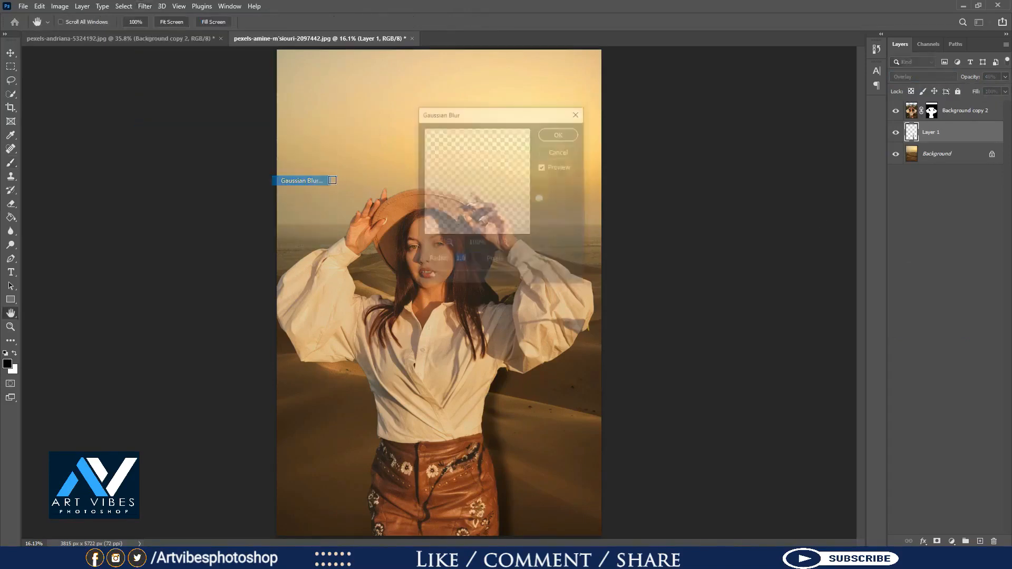
pyautogui.moveTo(492, 102); pyautogui.dragTo(669, 96)
pyautogui.scroll(5, 643, 185)
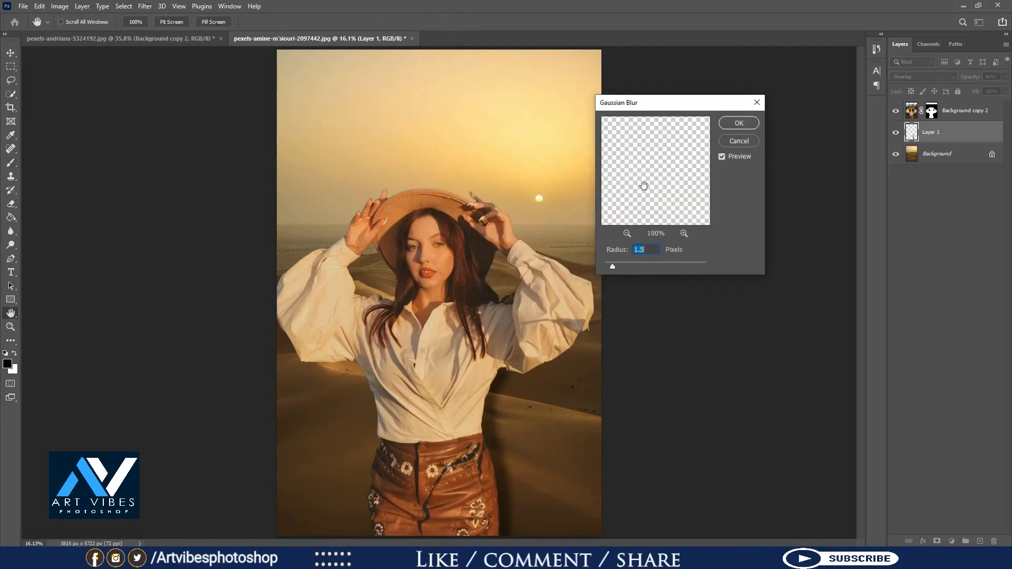
pyautogui.click(627, 233)
pyautogui.click(627, 232)
pyautogui.click(627, 233)
pyautogui.click(627, 233)
pyautogui.click(627, 233)
pyautogui.click(627, 233)
pyautogui.click(627, 233)
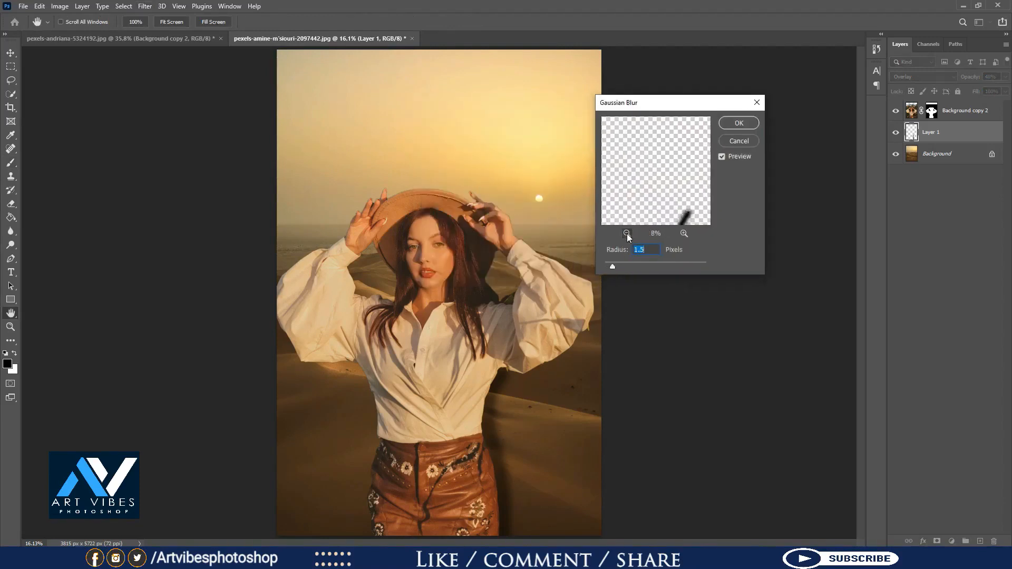
pyautogui.click(627, 233)
pyautogui.click(627, 233)
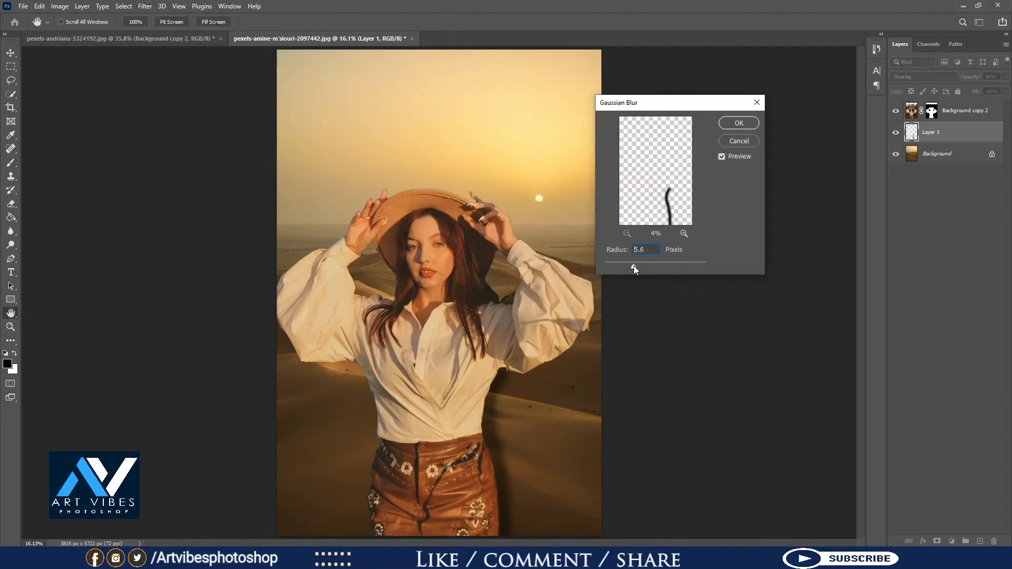
pyautogui.moveTo(633, 267); pyautogui.dragTo(673, 267)
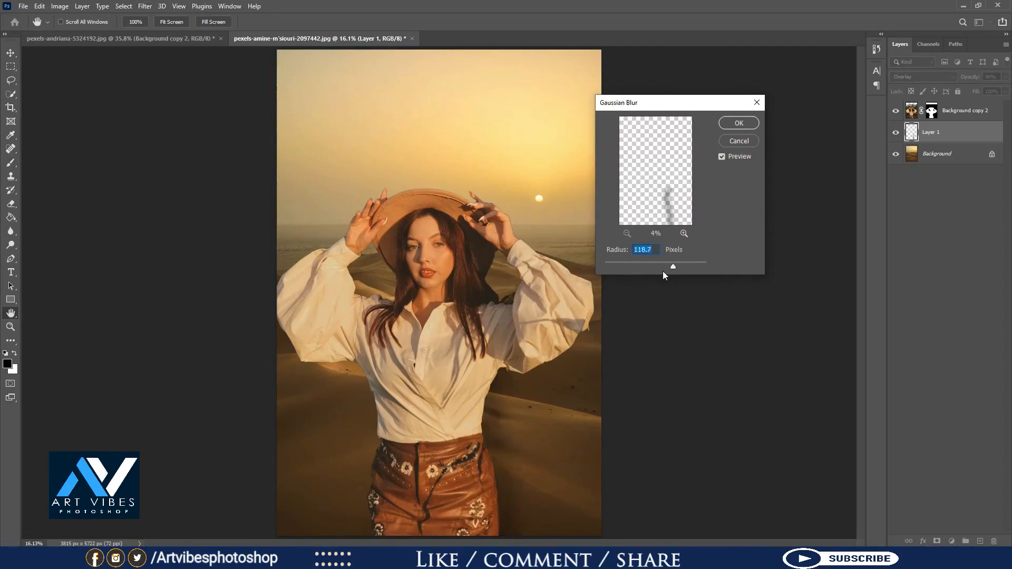
pyautogui.click(741, 124)
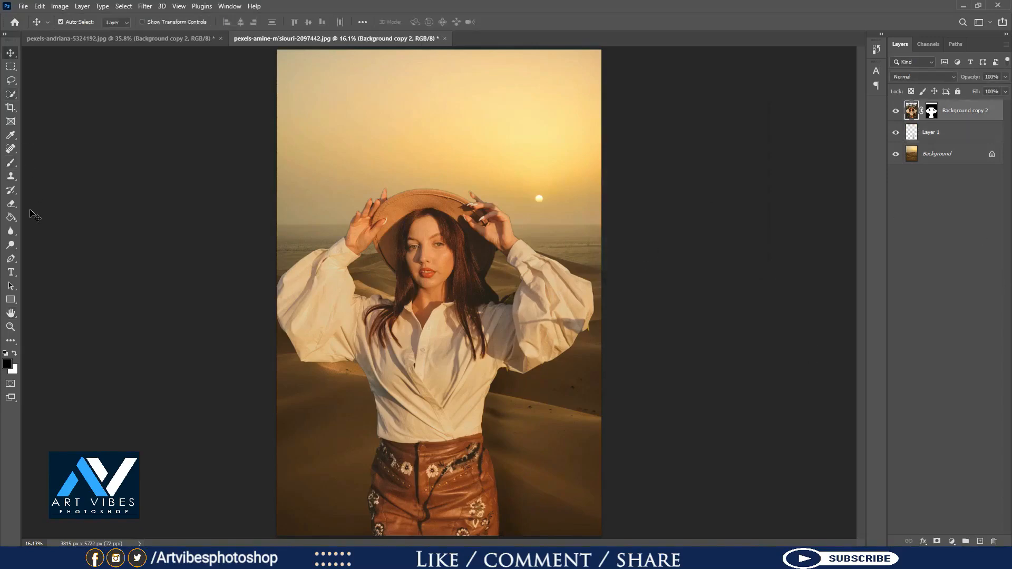
# Soften the woman's cut-out edges with an enlarged Blur tool at 50% strength, going around her sleeves, hat and sides on her layer's image
pyautogui.click(11, 232)
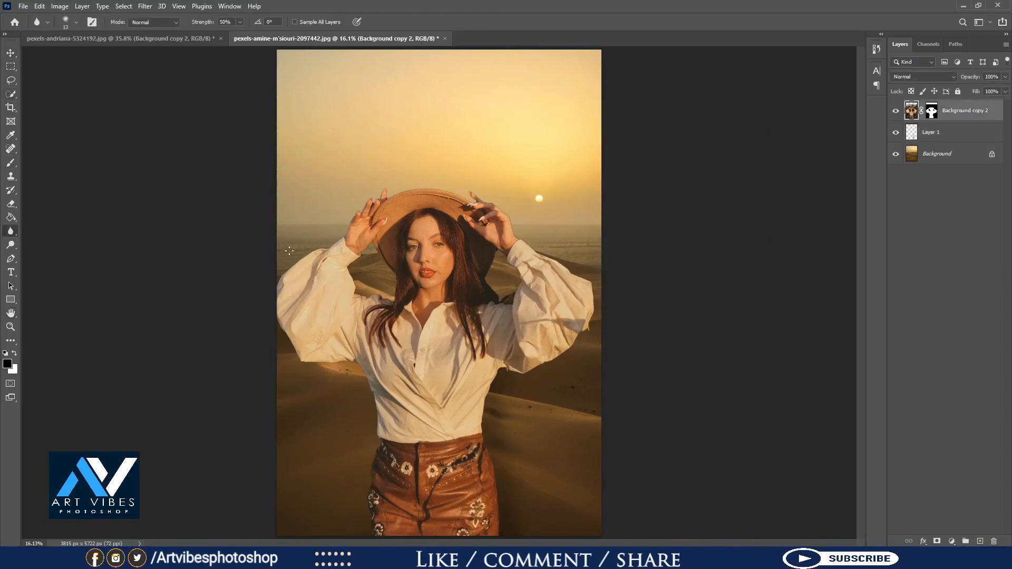
pyautogui.press(']')
pyautogui.press(']')
pyautogui.press(']')
pyautogui.press(']')
pyautogui.press(']')
pyautogui.press(']')
pyautogui.press(']')
pyautogui.press(']')
pyautogui.press(']')
pyautogui.click(932, 111)
pyautogui.click(911, 112)
pyautogui.moveTo(316, 252)
pyautogui.mouseDown()
pyautogui.moveTo(280, 277)
pyautogui.moveTo(279, 317)
pyautogui.moveTo(294, 344)
pyautogui.moveTo(365, 373)
pyautogui.moveTo(370, 476)
pyautogui.moveTo(377, 453)
pyautogui.moveTo(368, 546)
pyautogui.mouseUp()
pyautogui.moveTo(502, 531)
pyautogui.mouseDown()
pyautogui.moveTo(491, 386)
pyautogui.moveTo(504, 367)
pyautogui.moveTo(536, 373)
pyautogui.moveTo(591, 327)
pyautogui.moveTo(582, 280)
pyautogui.moveTo(519, 228)
pyautogui.mouseUp()
pyautogui.moveTo(459, 186); pyautogui.dragTo(384, 199)
pyautogui.moveTo(343, 241)
pyautogui.mouseDown()
pyautogui.moveTo(369, 238)
pyautogui.moveTo(350, 276)
pyautogui.moveTo(361, 302)
pyautogui.moveTo(392, 288)
pyautogui.mouseUp()
pyautogui.moveTo(499, 254)
pyautogui.mouseDown()
pyautogui.moveTo(487, 290)
pyautogui.moveTo(510, 295)
pyautogui.moveTo(519, 276)
pyautogui.moveTo(502, 248)
pyautogui.moveTo(526, 345)
pyautogui.moveTo(486, 423)
pyautogui.moveTo(499, 518)
pyautogui.mouseUp()
pyautogui.click(10, 53)
# Add a Levels adjustment layer on top, with the black point slightly raised and the midtones set to 0.90
pyautogui.click(953, 541)
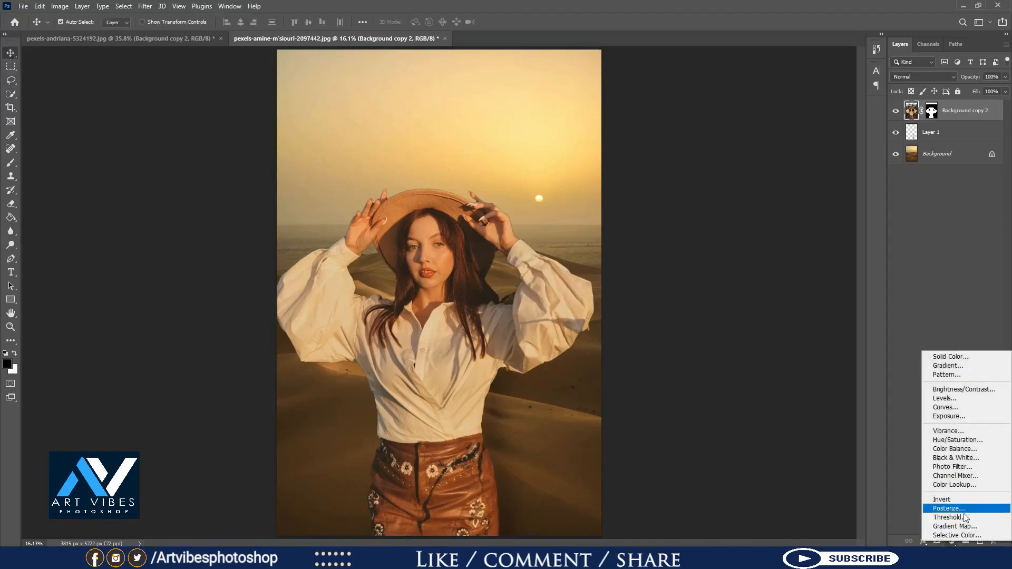
pyautogui.click(940, 399)
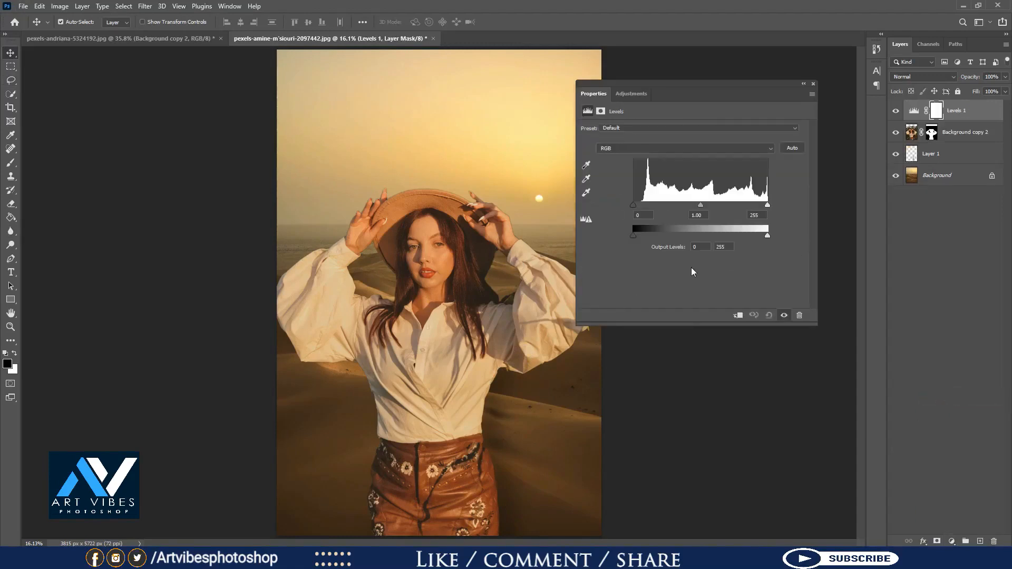
pyautogui.moveTo(634, 206); pyautogui.dragTo(641, 206)
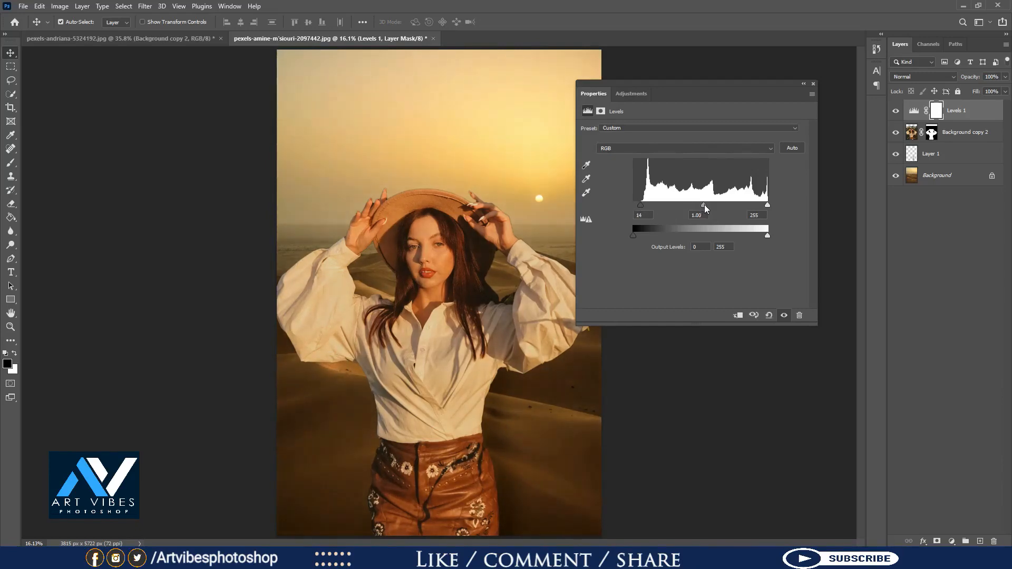
pyautogui.moveTo(767, 205); pyautogui.dragTo(769, 205)
pyautogui.moveTo(703, 205); pyautogui.dragTo(708, 206)
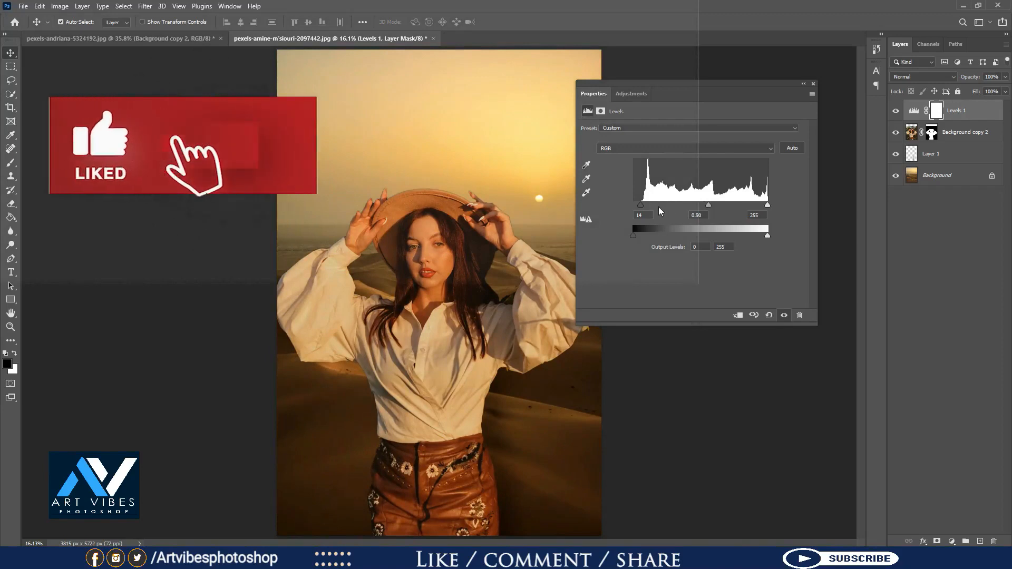
pyautogui.moveTo(640, 205); pyautogui.dragTo(638, 208)
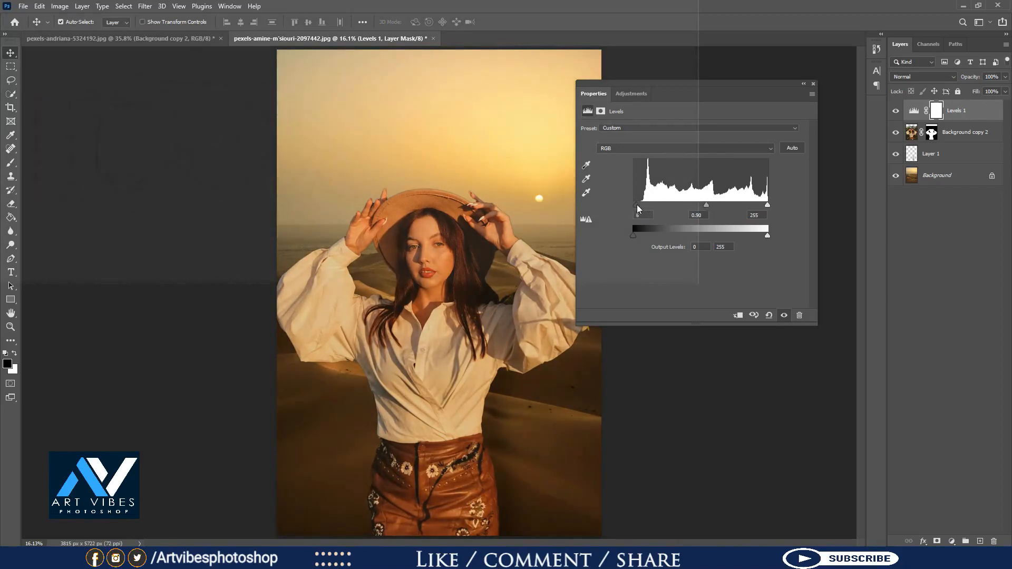
pyautogui.click(813, 84)
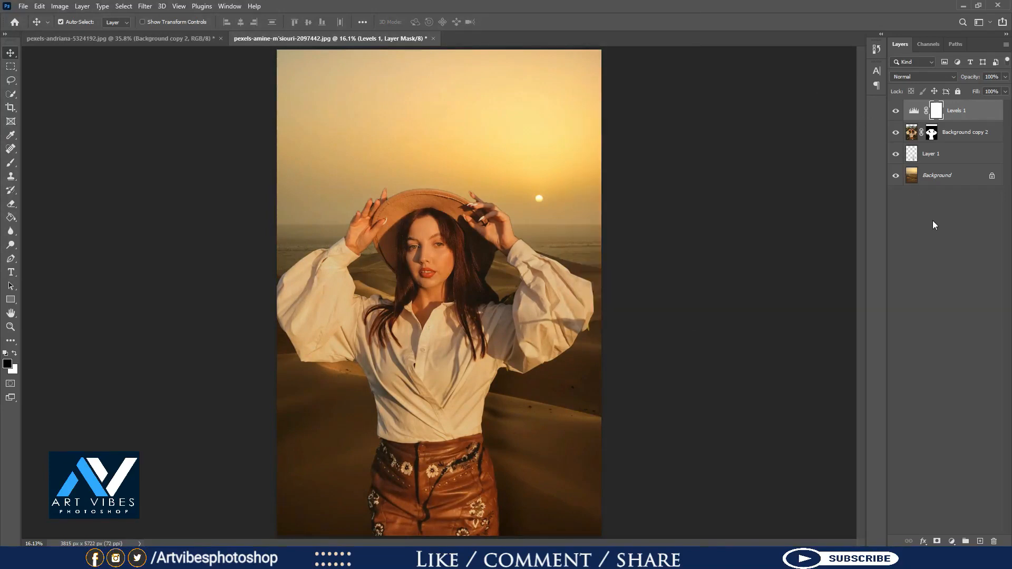
# Open the woman's layer in the Camera Raw Filter and set contrast to +24 and saturation to +3
pyautogui.click(959, 136)
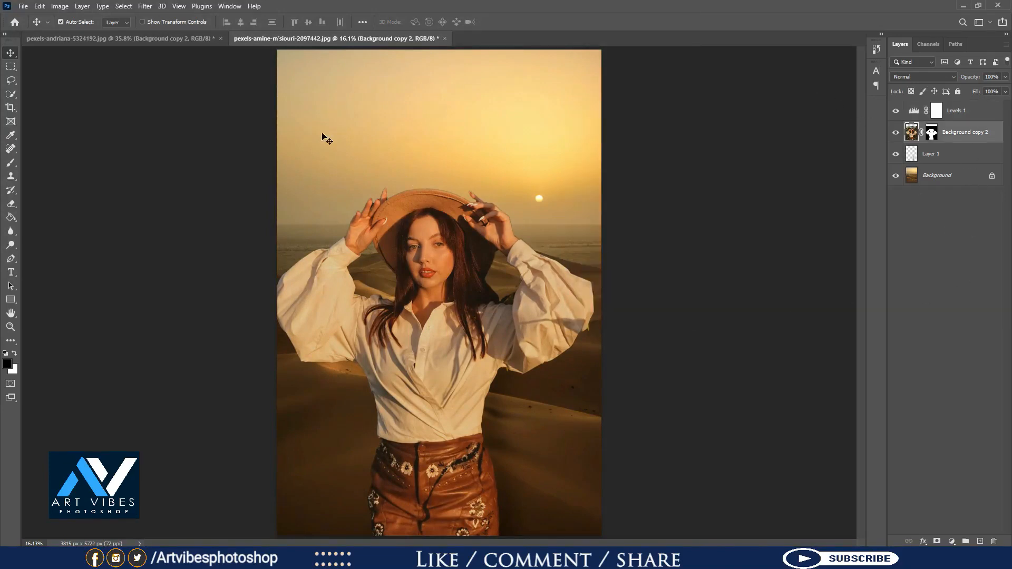
pyautogui.click(146, 7)
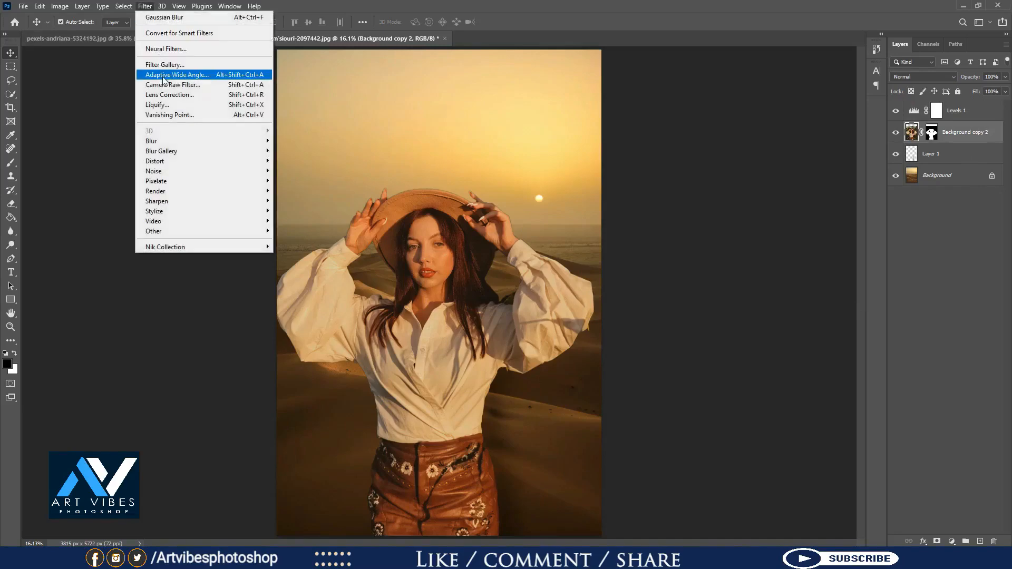
pyautogui.click(209, 85)
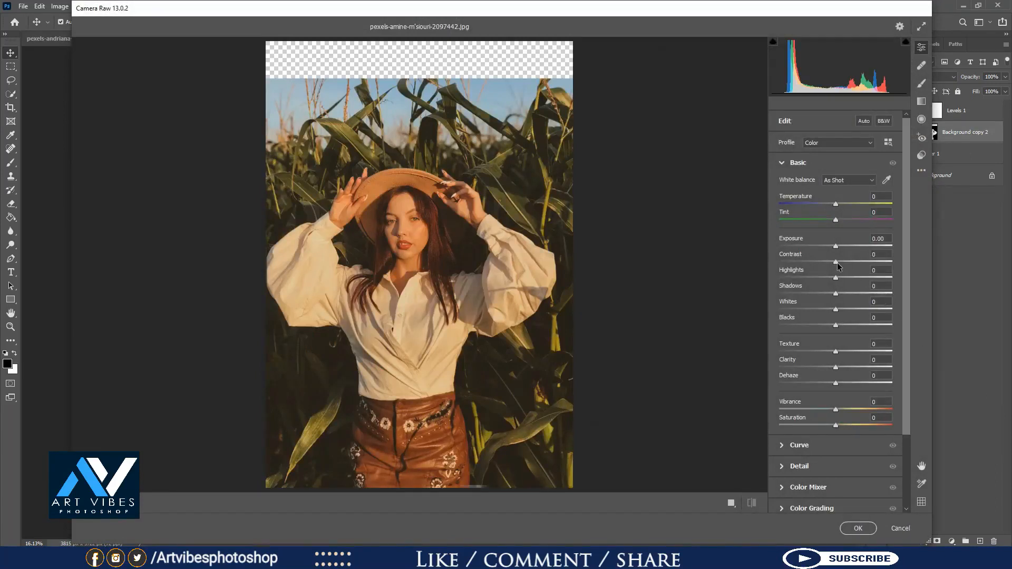
pyautogui.moveTo(837, 262); pyautogui.dragTo(851, 262)
pyautogui.scroll(-3, 890, 353)
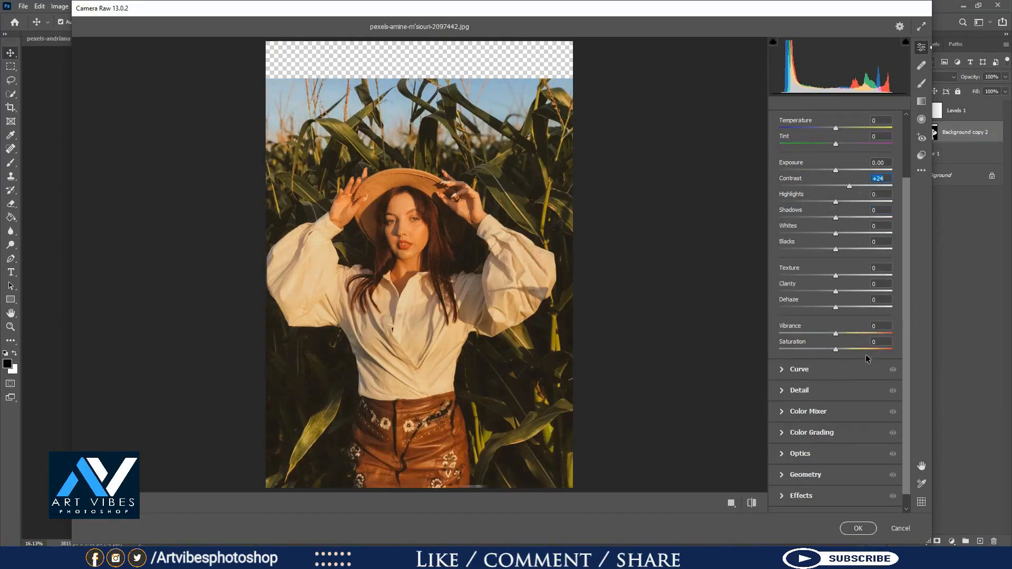
pyautogui.moveTo(836, 350); pyautogui.dragTo(838, 350)
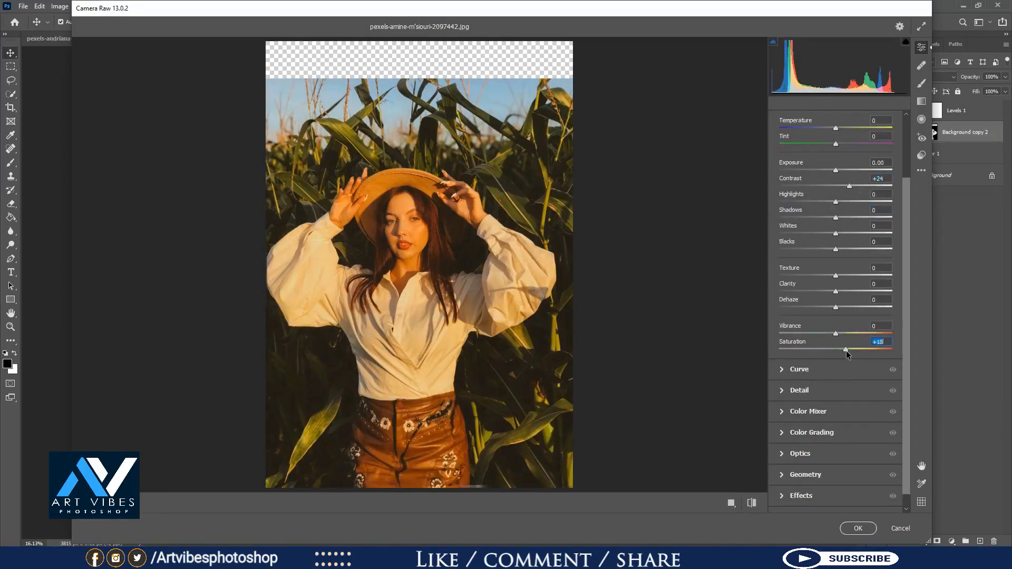
pyautogui.moveTo(846, 353); pyautogui.dragTo(840, 352)
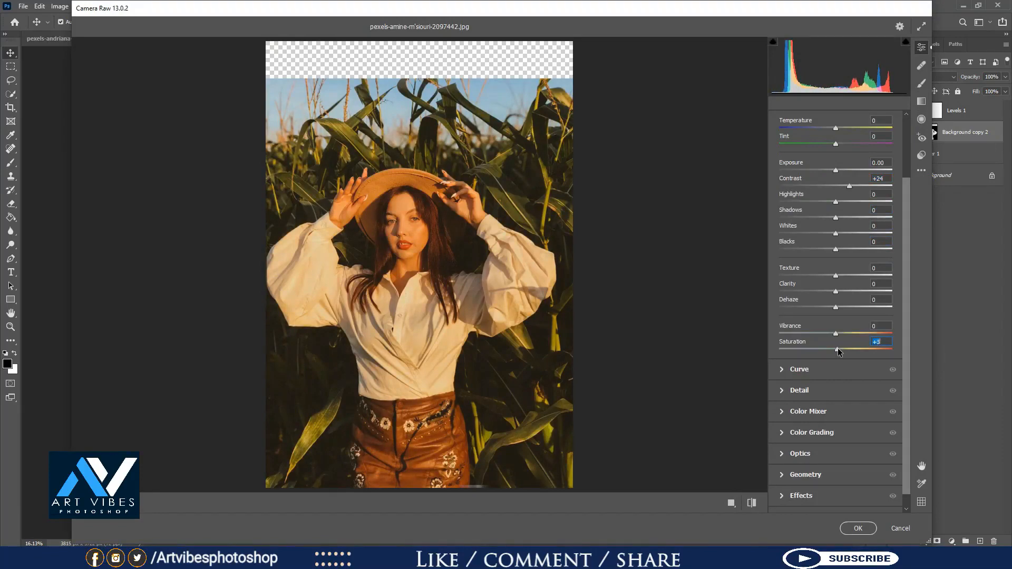
# Warm the woman's layer by setting the temperature to 5, and apply the Camera Raw Filter
pyautogui.scroll(-1, 839, 351)
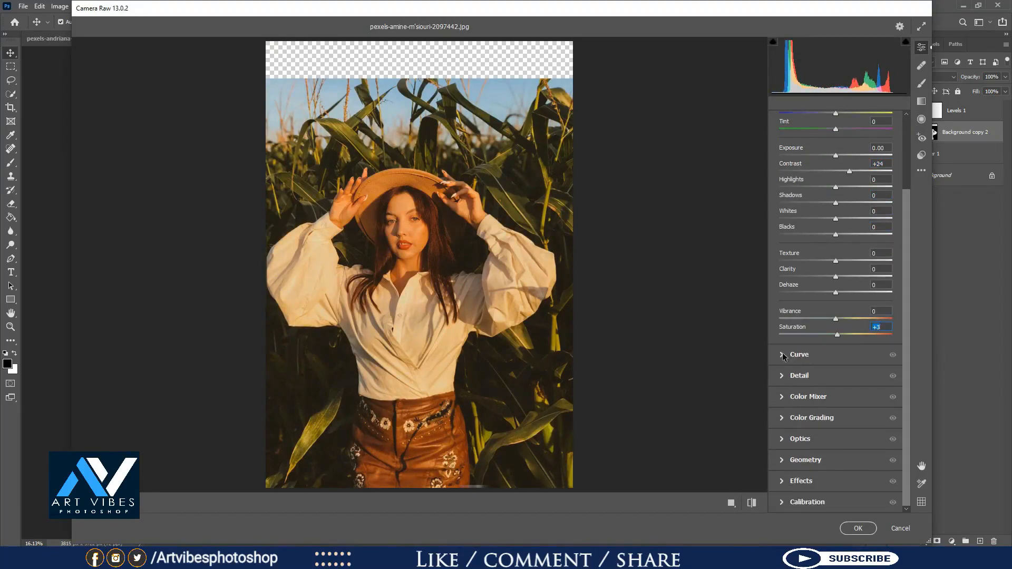
pyautogui.click(783, 395)
pyautogui.click(803, 166)
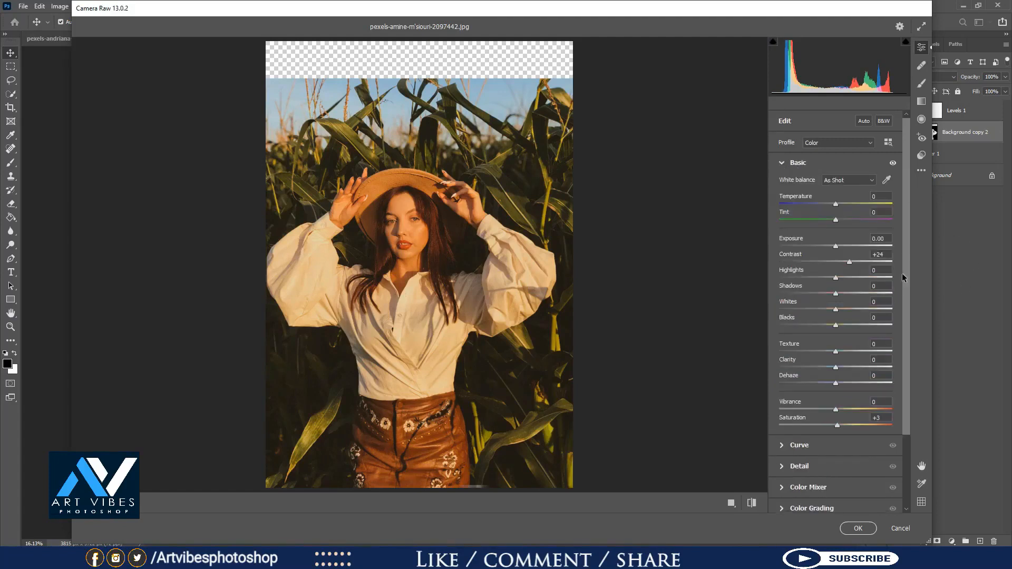
pyautogui.click(836, 204)
pyautogui.moveTo(836, 205); pyautogui.dragTo(842, 204)
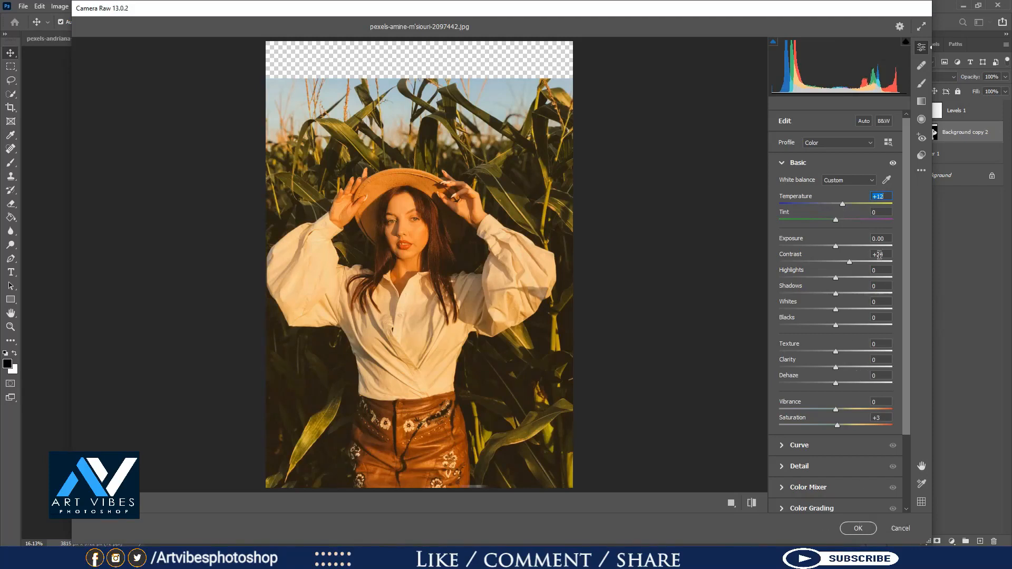
pyautogui.write('5')
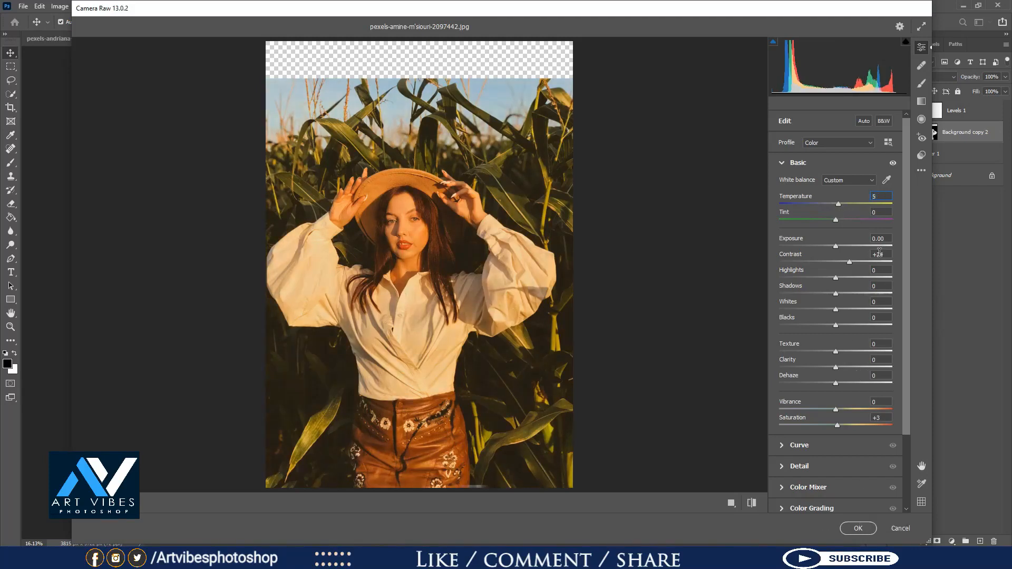
pyautogui.click(858, 529)
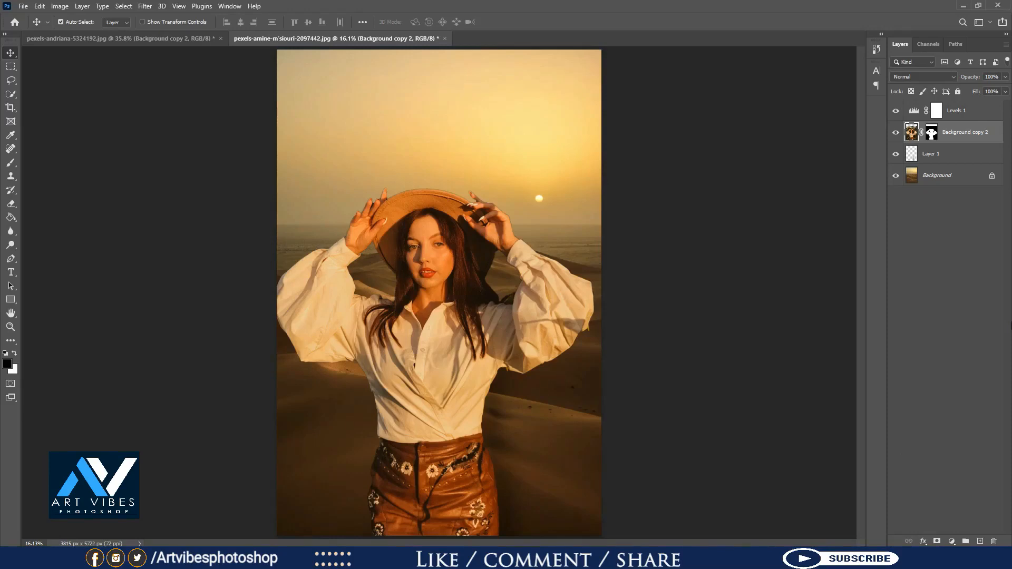
# Compare the image with and without Levels, and add a Vibrance adjustment layer above the woman's layer with its vibrance fine-tuned
pyautogui.click(895, 110)
pyautogui.click(896, 110)
pyautogui.click(951, 541)
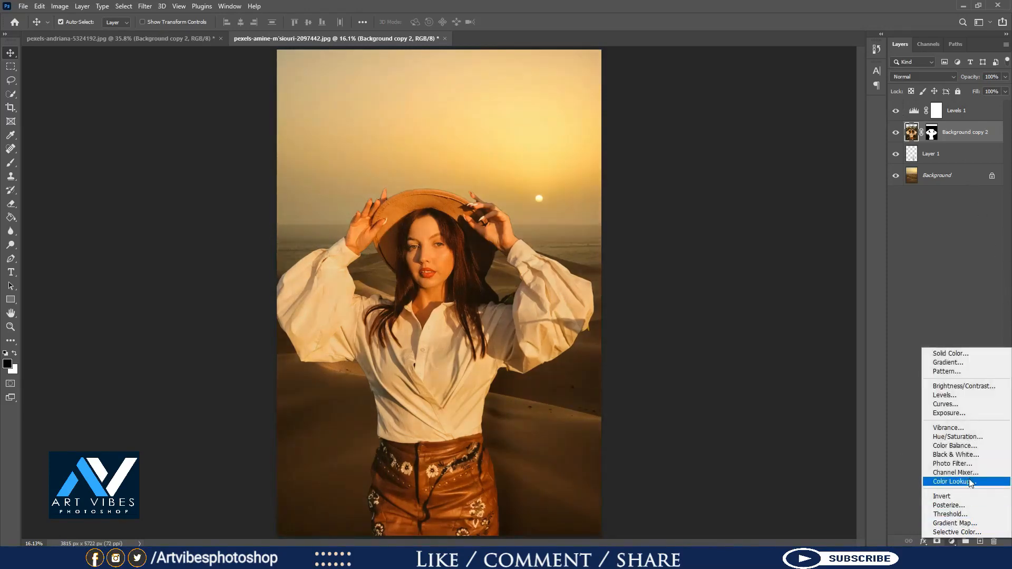
pyautogui.click(1002, 428)
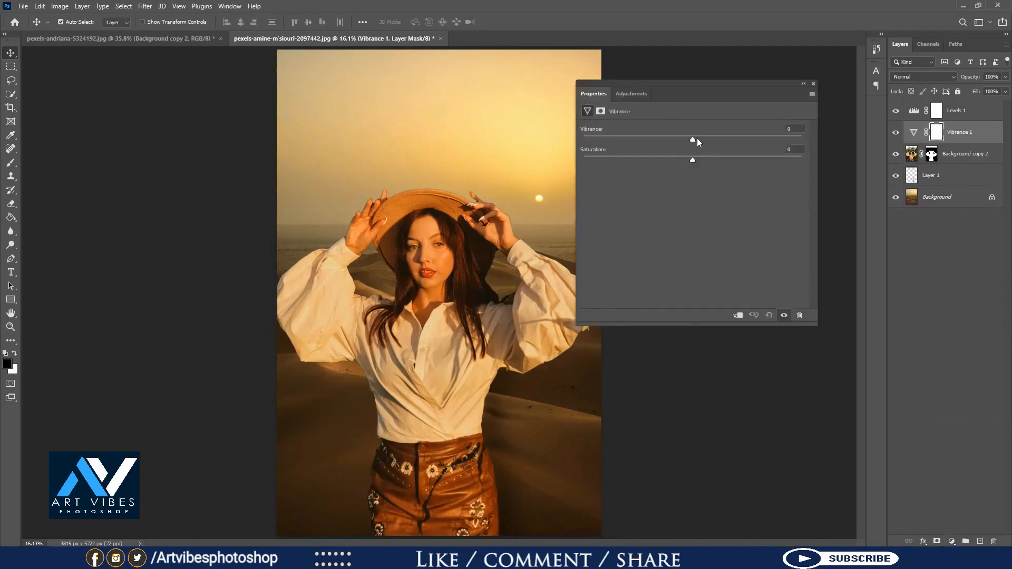
pyautogui.moveTo(696, 138); pyautogui.dragTo(693, 137)
pyautogui.click(813, 84)
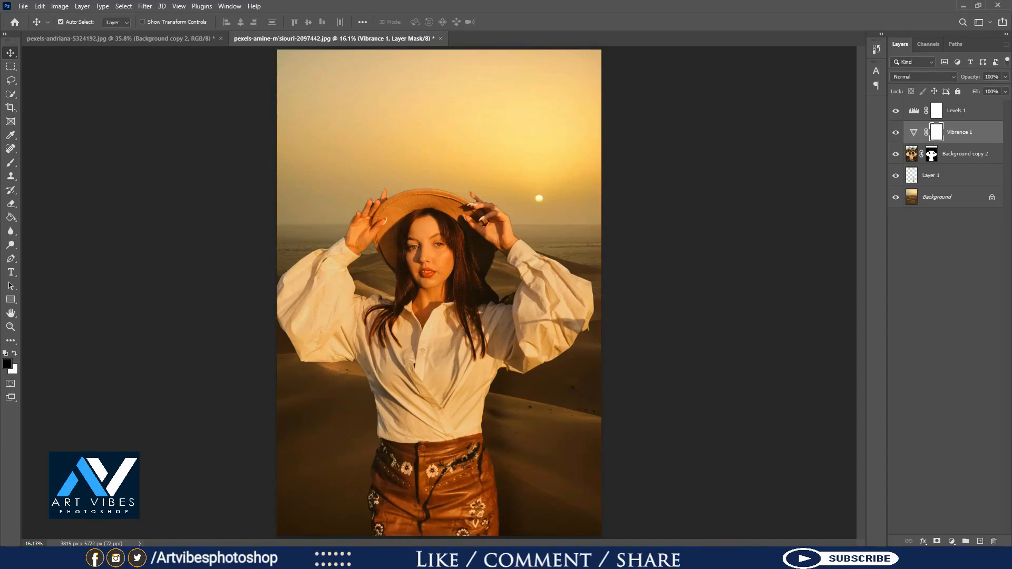
# Convert the locked background into a regular layer and group all the layers together
pyautogui.doubleClick(948, 197)
pyautogui.click(588, 165)
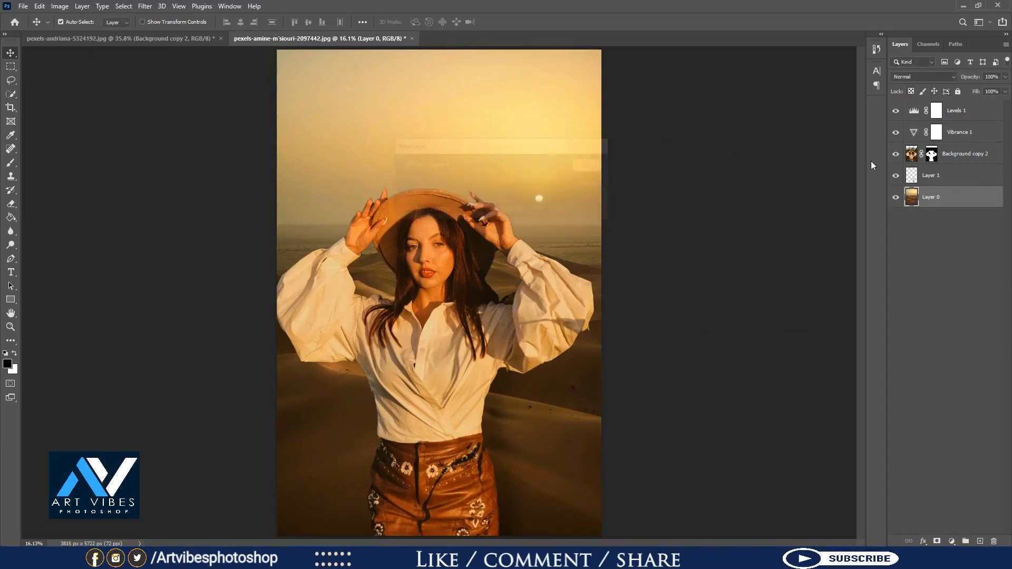
pyautogui.click(967, 112)
pyautogui.click(978, 258)
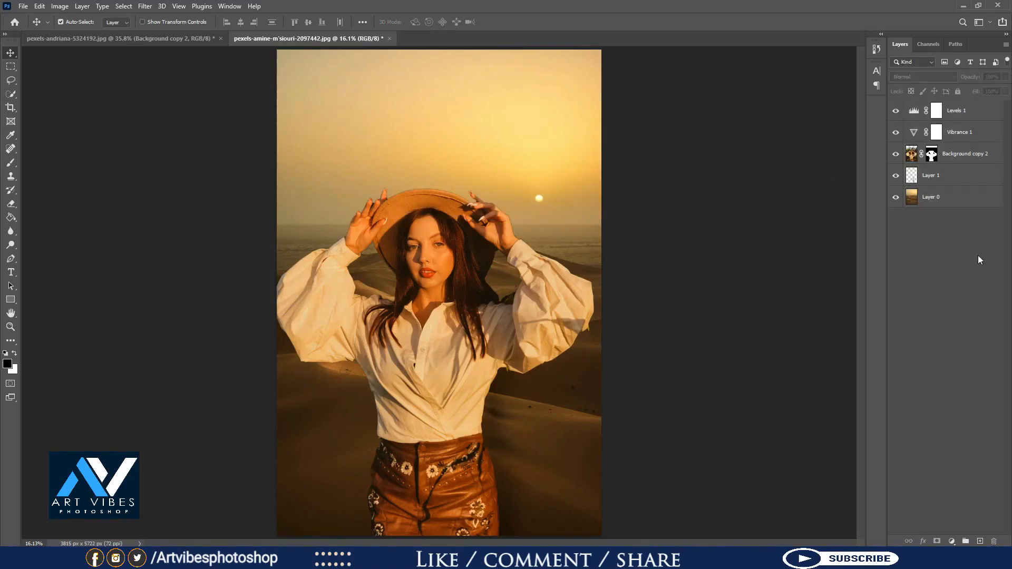
pyautogui.click(964, 197)
pyautogui.keyDown('shift'); pyautogui.click(977, 110); pyautogui.keyUp('shift')
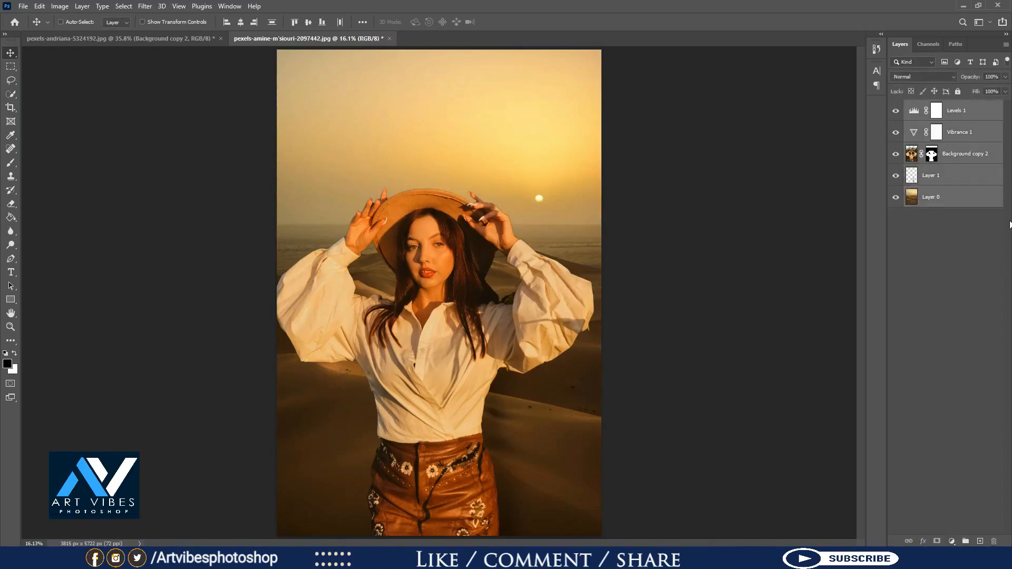
pyautogui.hotkey('ctrl', 'g')
# Add a Color Lookup adjustment layer above the Levels layer inside the group, using the 3Strip.look 3DLUT file
pyautogui.click(906, 106)
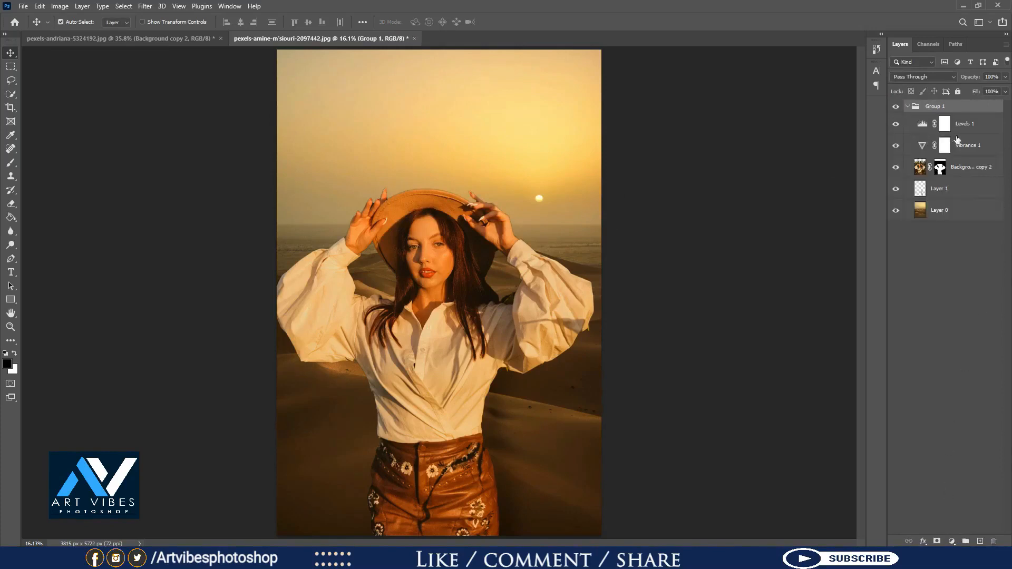
pyautogui.click(964, 125)
pyautogui.click(952, 542)
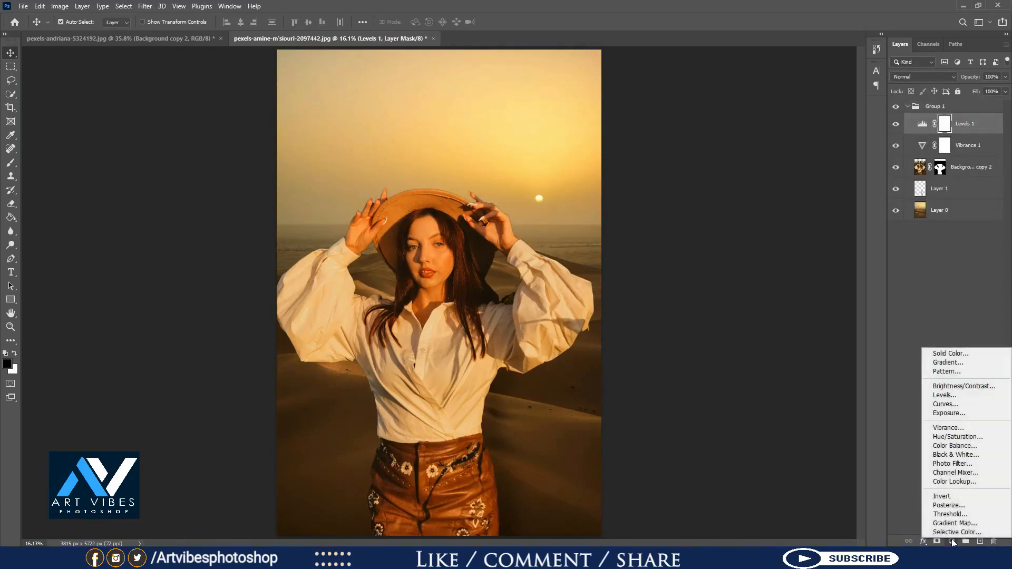
pyautogui.click(960, 481)
pyautogui.click(694, 135)
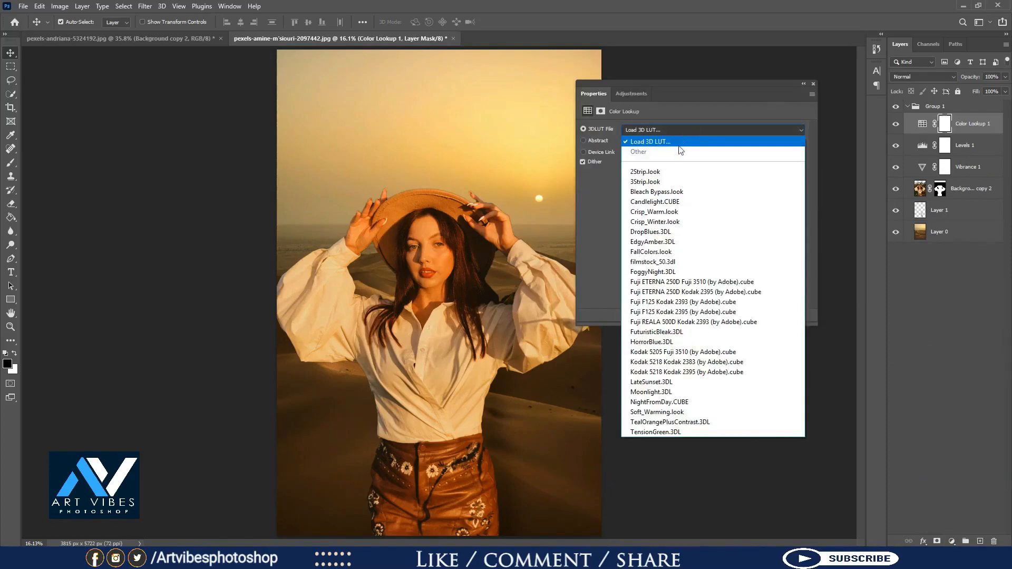
pyautogui.click(672, 173)
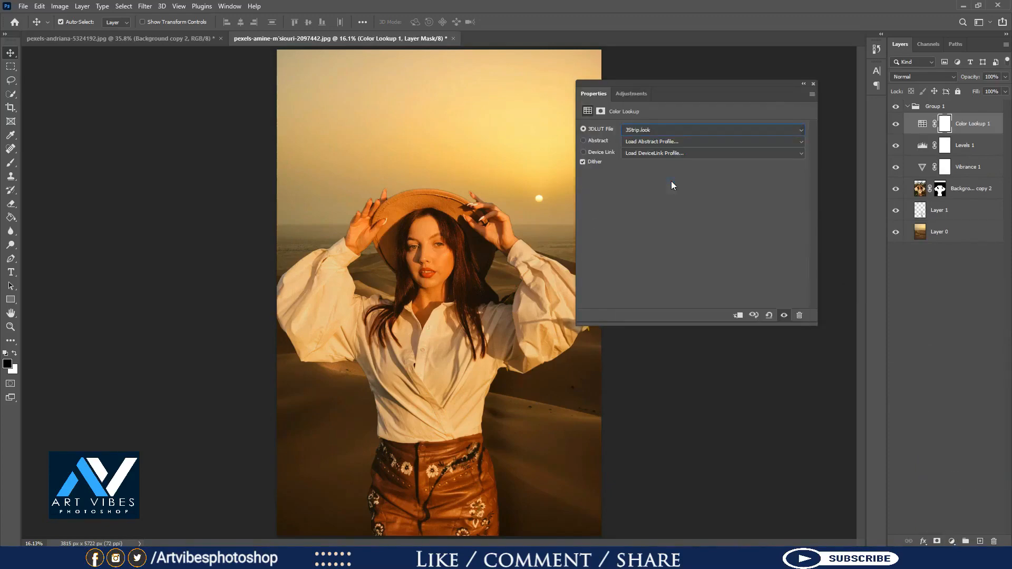
# Collapse the layer group and stamp all visible layers into a new merged layer above it
pyautogui.click(813, 84)
pyautogui.click(907, 106)
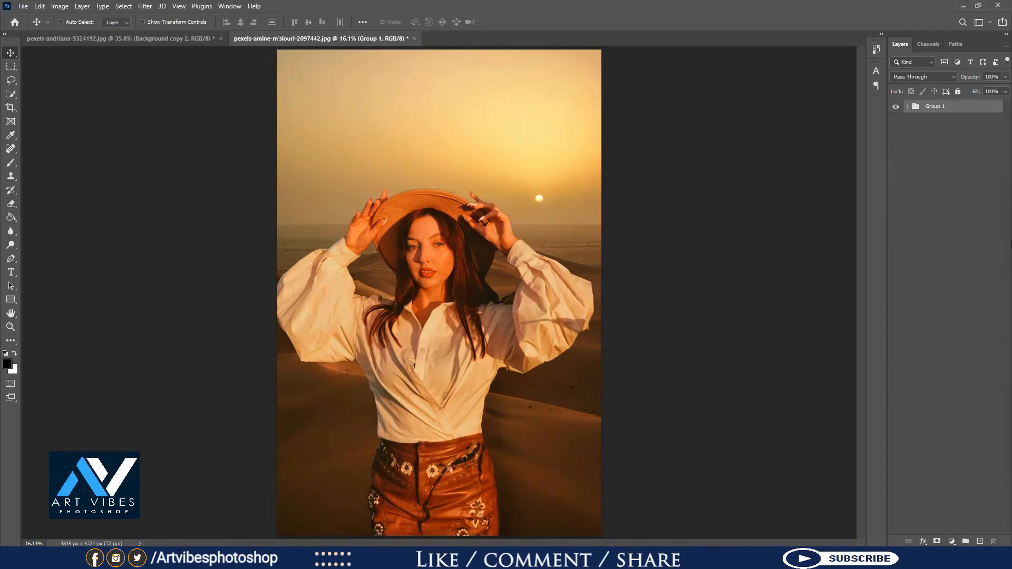
pyautogui.hotkey('ctrl', 'shift', 'alt', 'e')
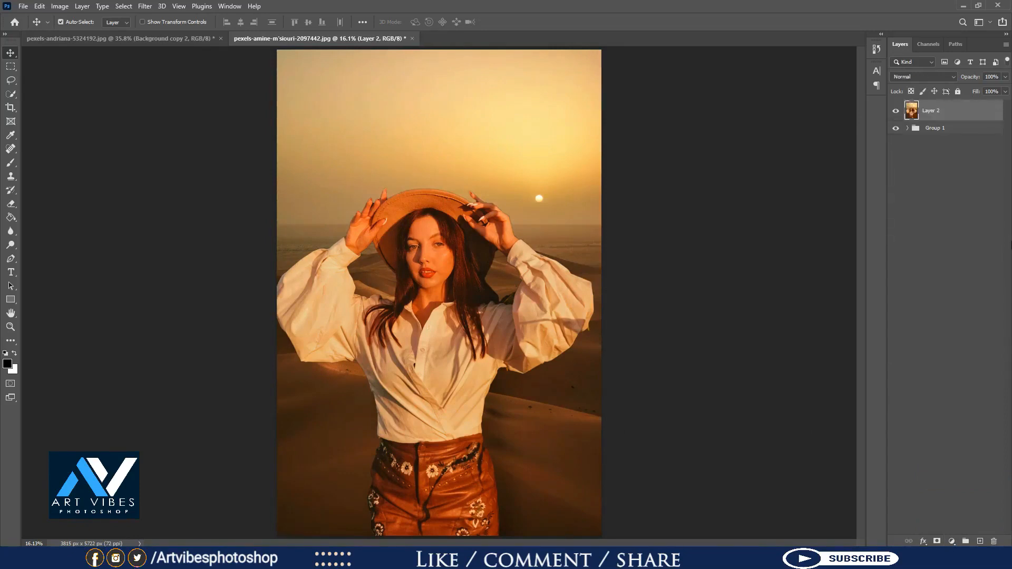
# Apply the Color Efex Pro 4 Cross Processing filter to the merged layer with method L02 and 33% strength
pyautogui.click(149, 10)
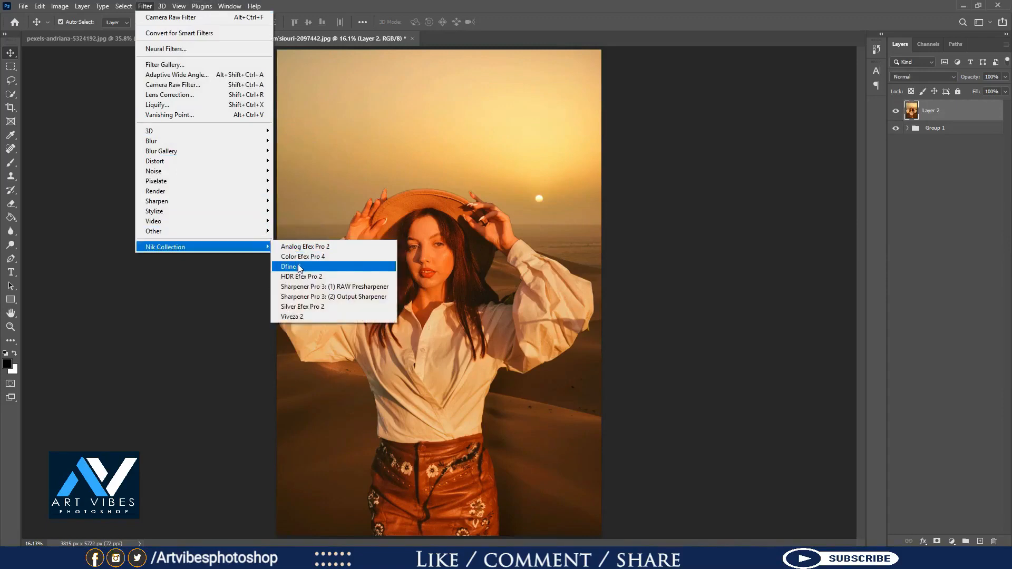
pyautogui.click(311, 258)
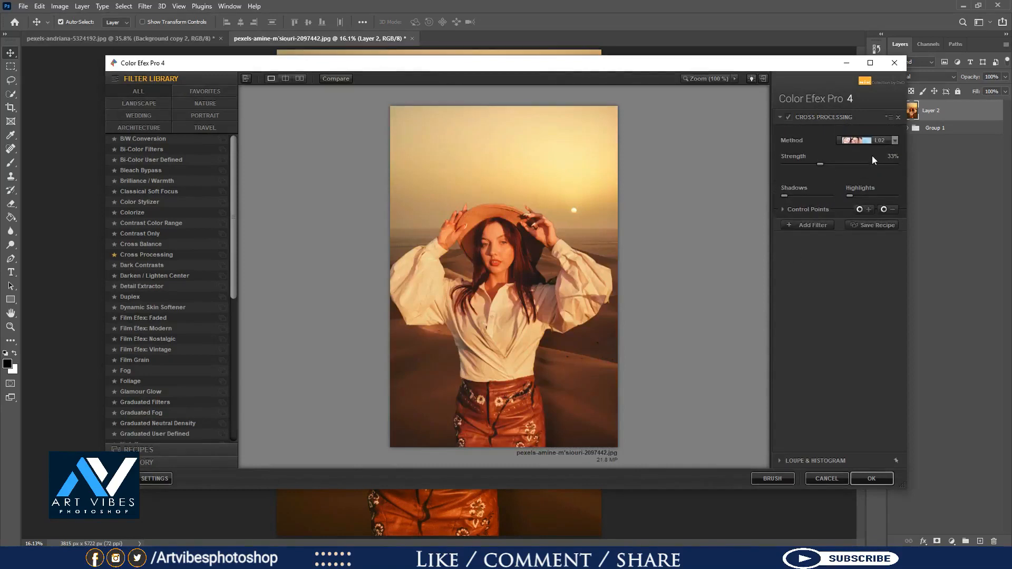
pyautogui.click(872, 143)
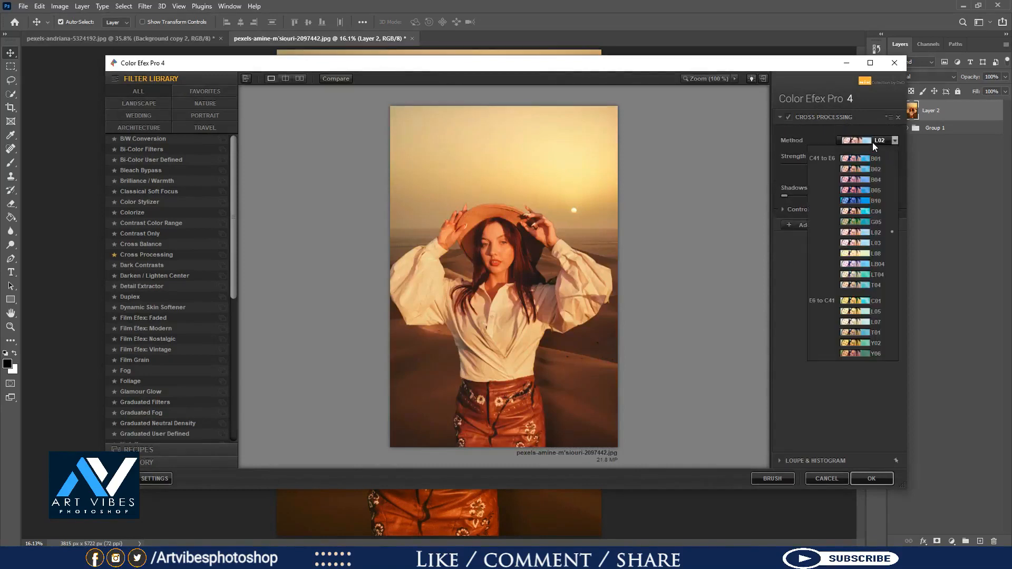
pyautogui.click(854, 233)
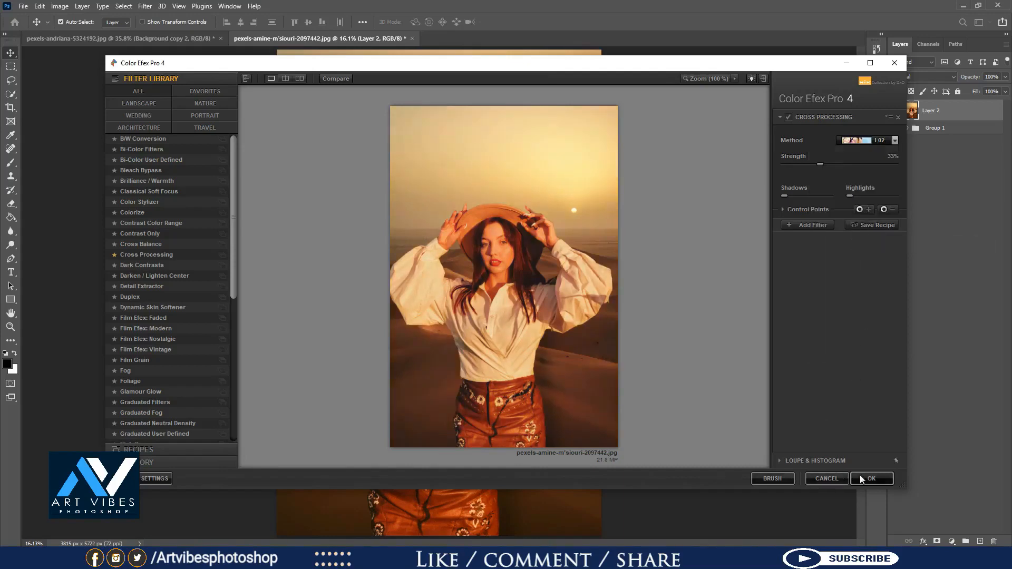
pyautogui.click(871, 477)
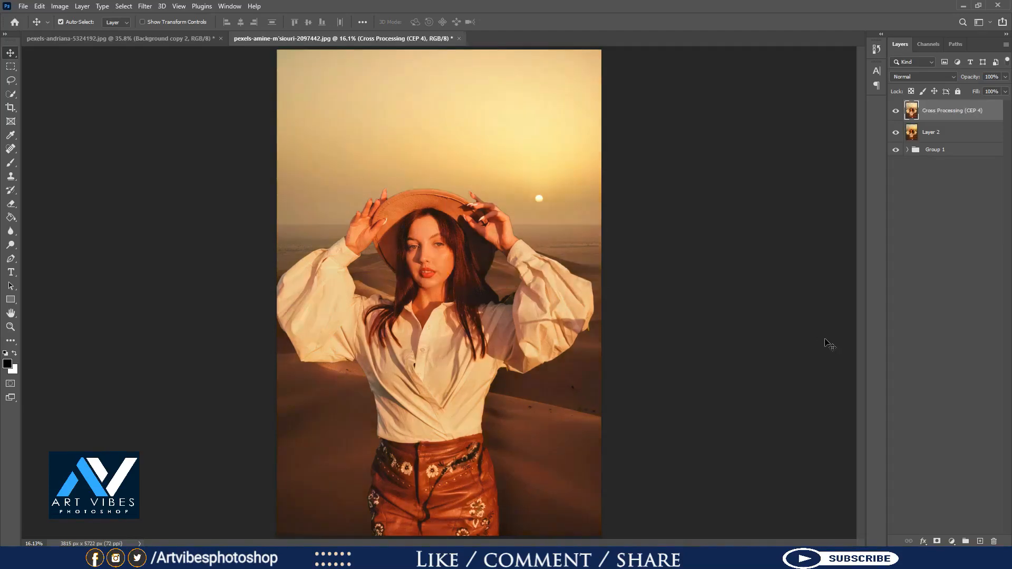
# Examine the finished composite up close around the woman's face, hat and sleeves, and as a whole image
pyautogui.hotkey('ctrl', '-')
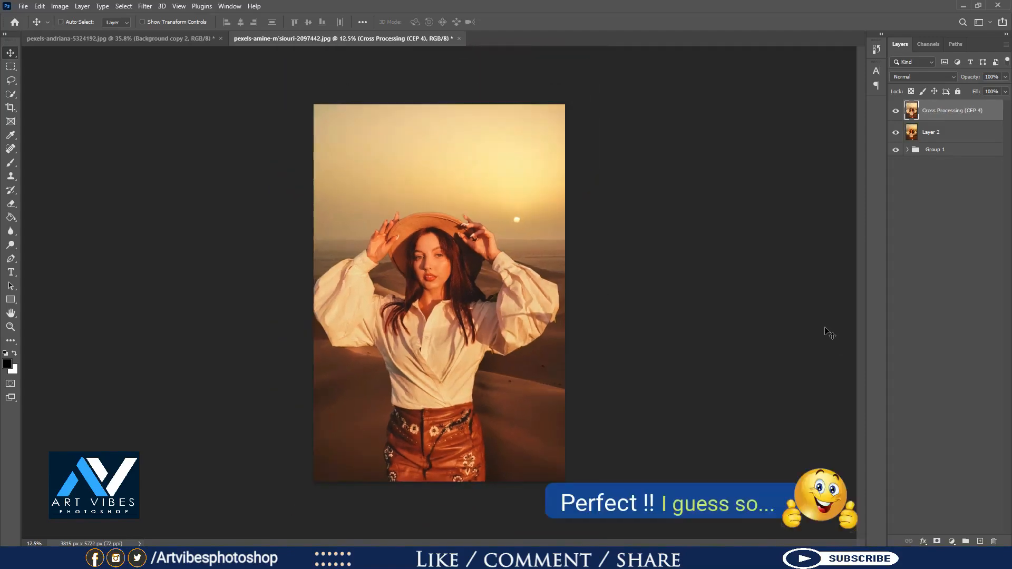
pyautogui.hotkey('ctrl', '+')
pyautogui.hotkey('ctrl', '+')
pyautogui.hotkey('ctrl', '+')
pyautogui.hotkey('ctrl', '+')
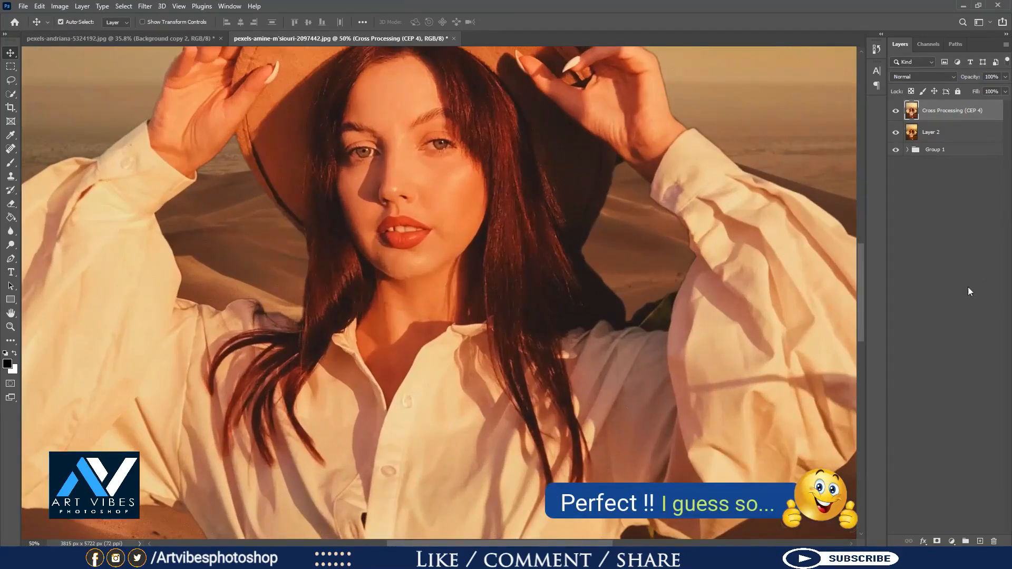
pyautogui.moveTo(858, 296); pyautogui.dragTo(858, 259)
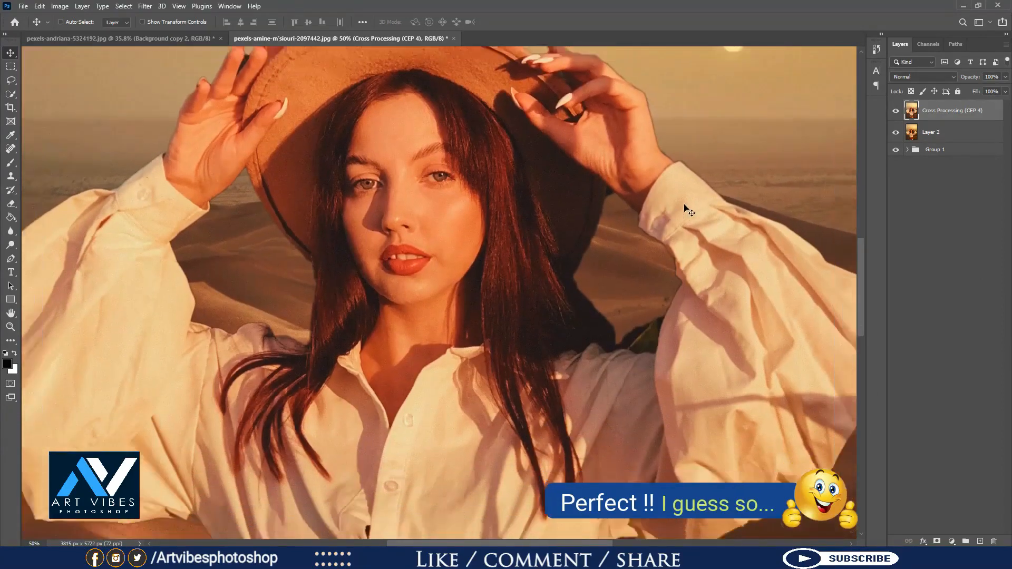
pyautogui.hotkey('ctrl', '0')
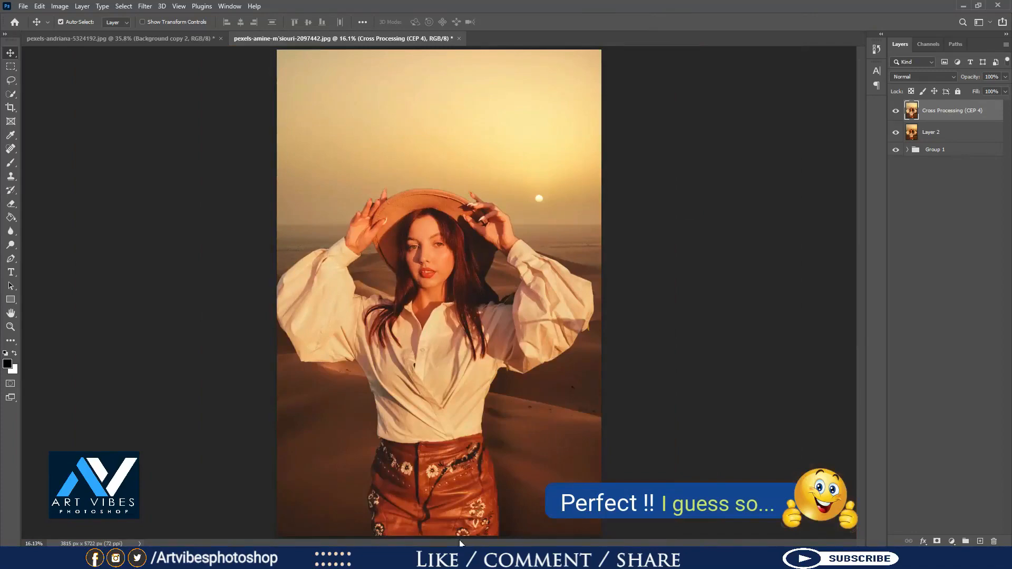